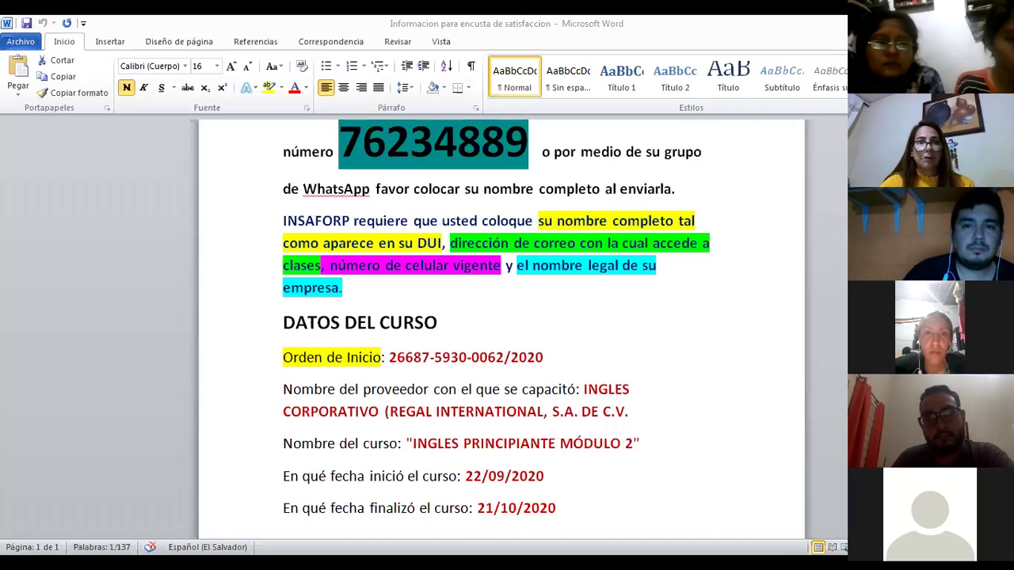
Step: Select the start order number in the Word document, and open the survey link from the WhatsApp group at question 1
{"action": "left_click_drag", "start_coordinate": [389, 358], "coordinate": [543, 357]}
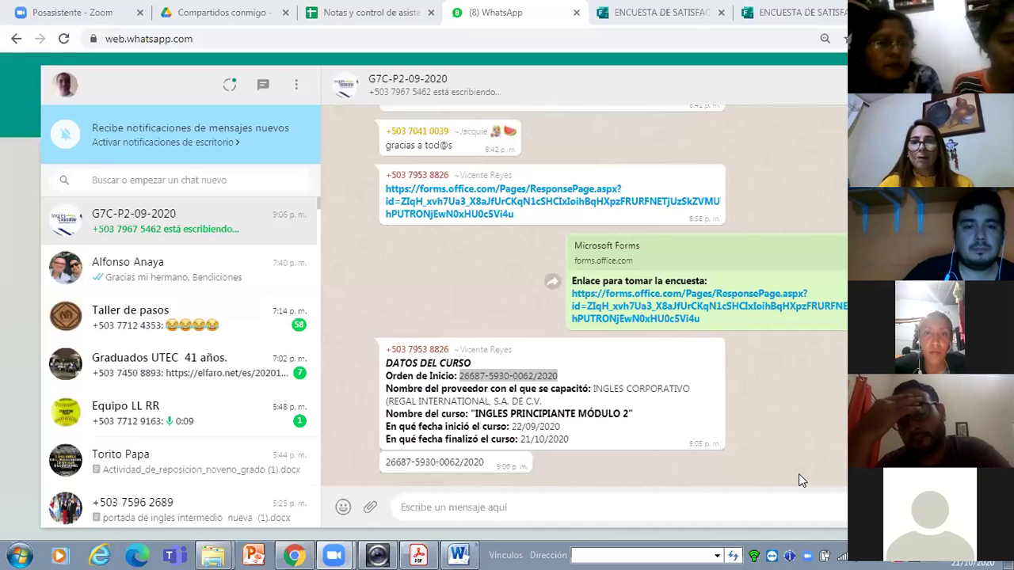
{"action": "left_click", "coordinate": [637, 318]}
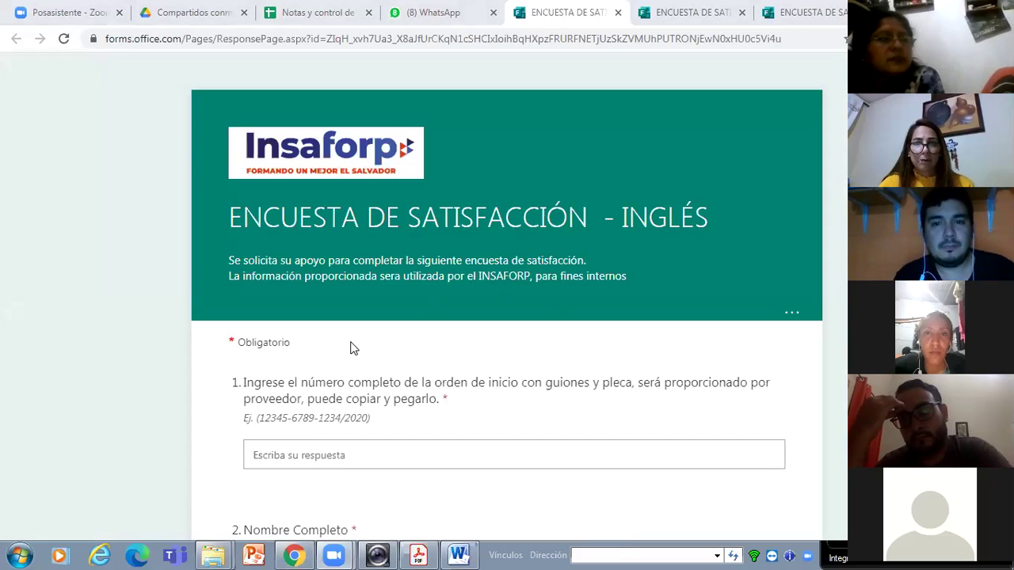
{"action": "left_click", "coordinate": [304, 452]}
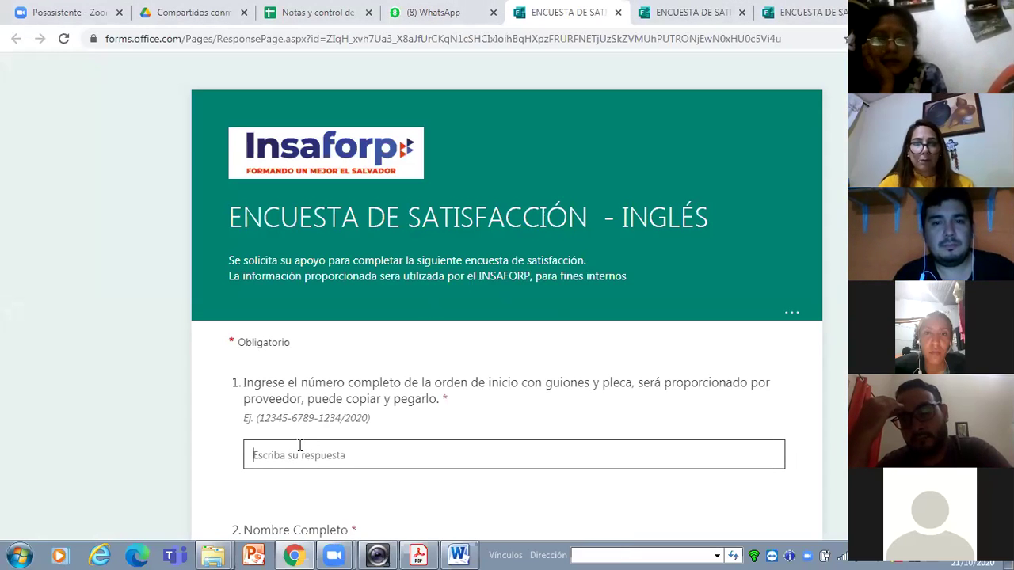
Step: Review the survey's opening questions, from the start order number to Sexo
{"action": "scroll", "coordinate": [357, 419], "scroll_direction": "down", "scroll_amount": 4}
{"action": "scroll", "coordinate": [369, 375], "scroll_direction": "up", "scroll_amount": 2}
{"action": "scroll", "coordinate": [368, 374], "scroll_direction": "down", "scroll_amount": 1}
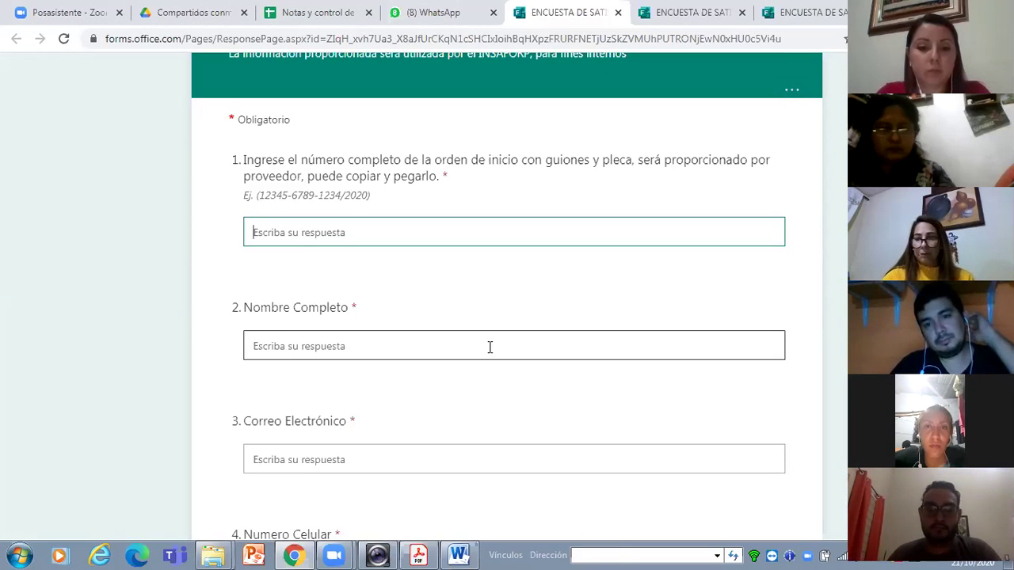
{"action": "mouse_move", "coordinate": [308, 554]}
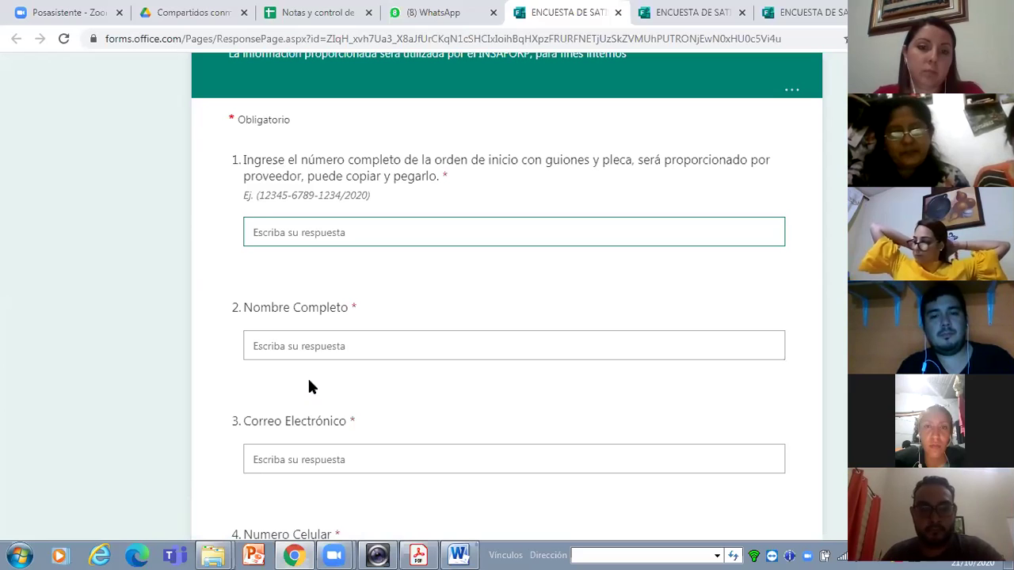
{"action": "scroll", "coordinate": [319, 351], "scroll_direction": "down", "scroll_amount": 3}
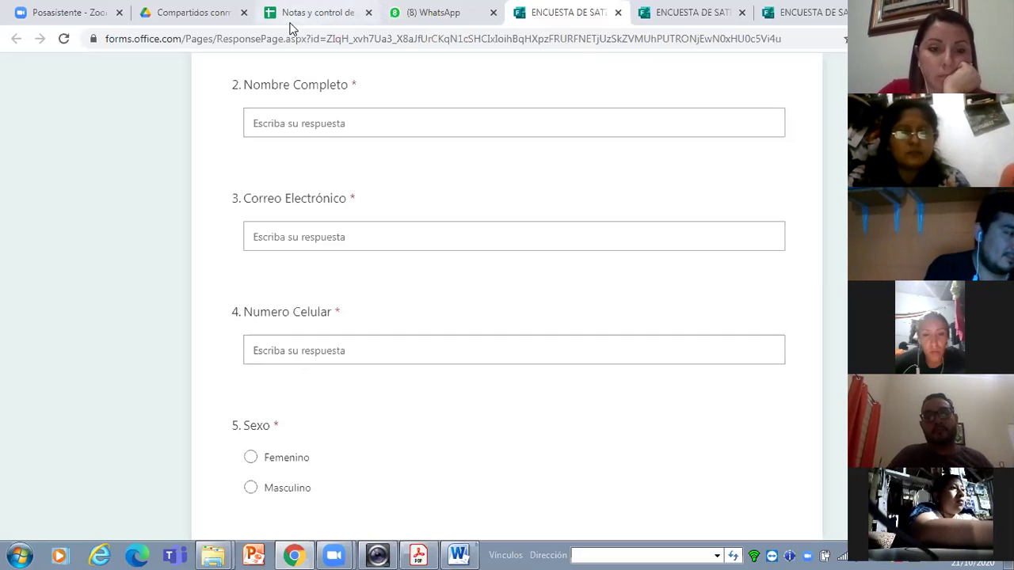
Step: Look up the registered e-mail and cell phone number of the participant on row 7 of the attendance spreadsheet
{"action": "left_click", "coordinate": [314, 16]}
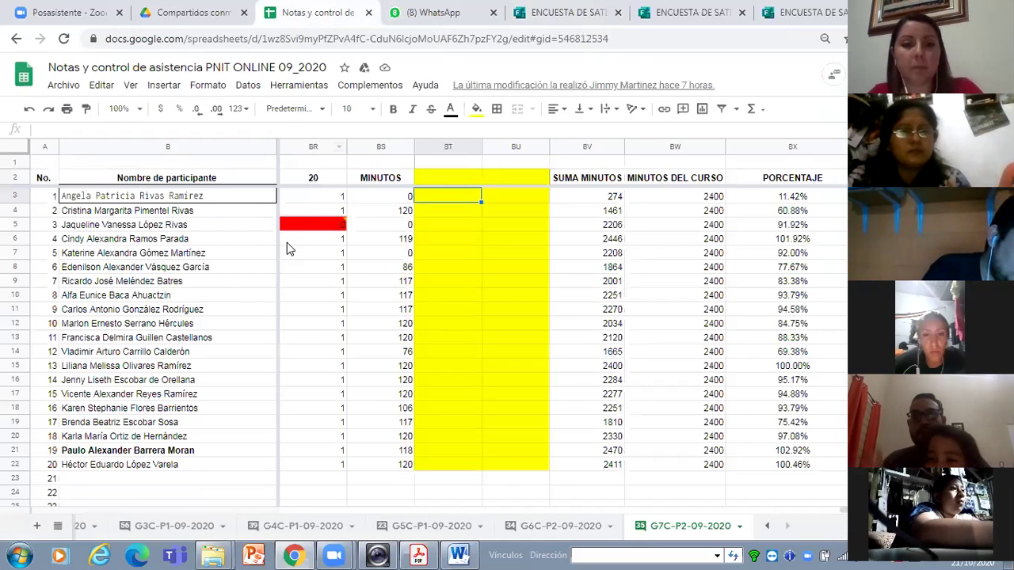
{"action": "left_click", "coordinate": [191, 257]}
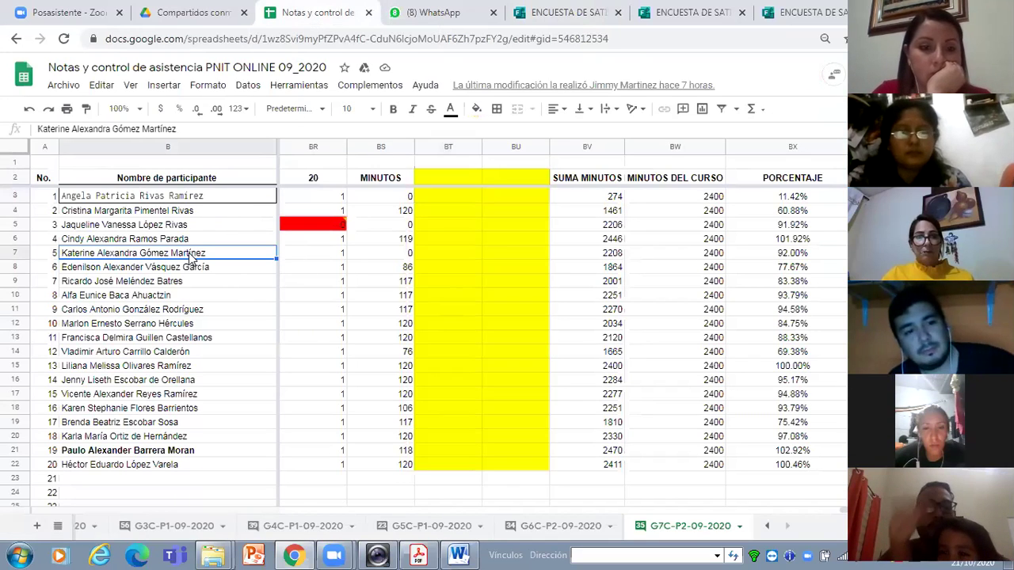
{"action": "key", "text": "Right"}
{"action": "key", "text": "Right"}
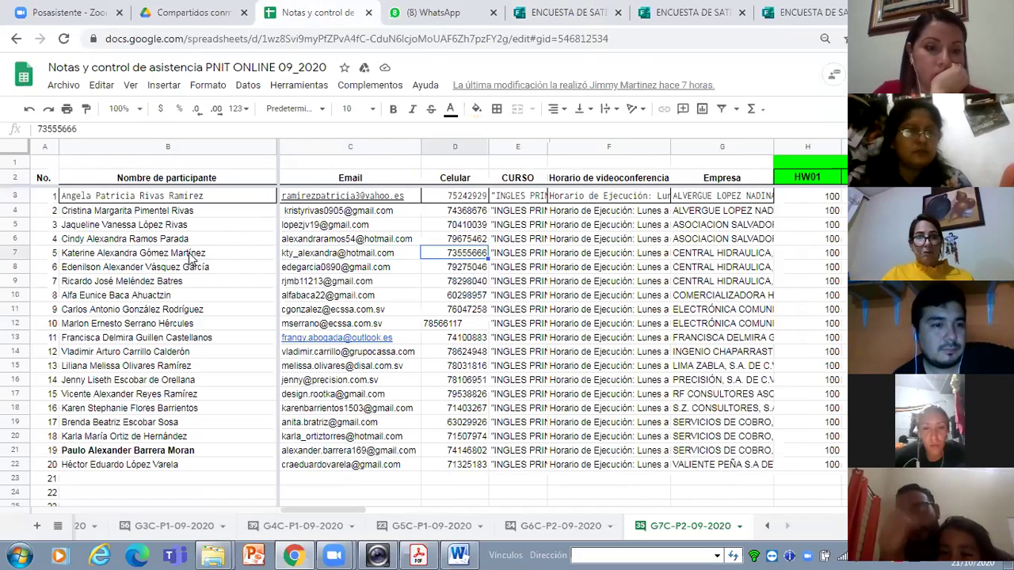
Step: Return to the survey and review the questions on sex, place of residence, employer and training provider
{"action": "left_click", "coordinate": [584, 12]}
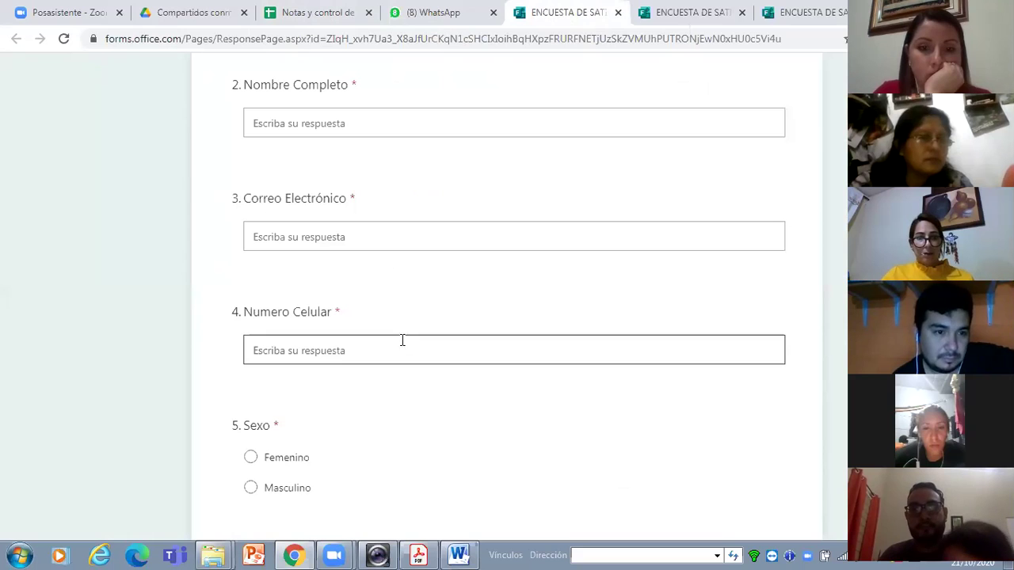
{"action": "scroll", "coordinate": [383, 347], "scroll_direction": "down", "scroll_amount": 2}
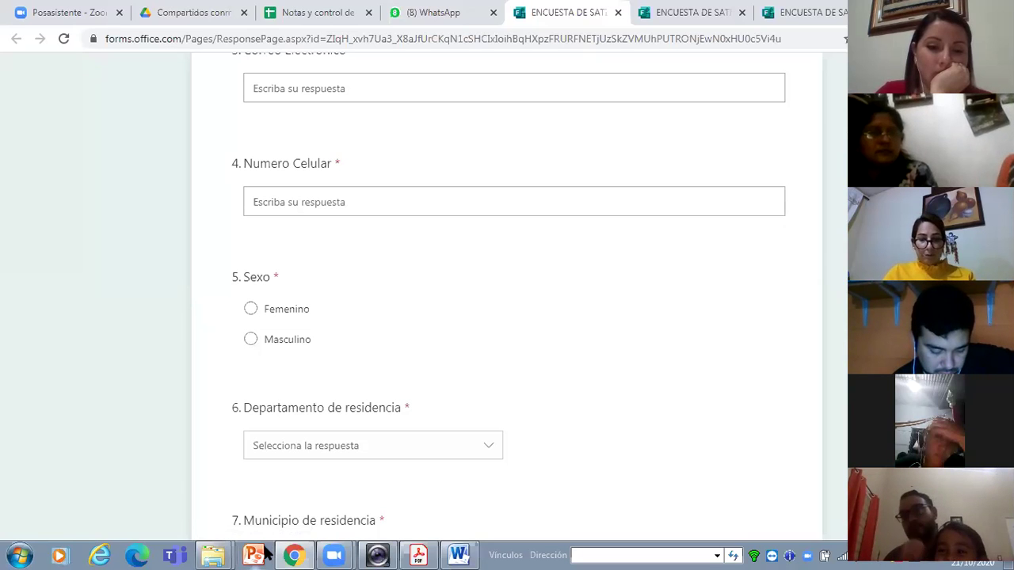
{"action": "scroll", "coordinate": [521, 453], "scroll_direction": "down", "scroll_amount": 4}
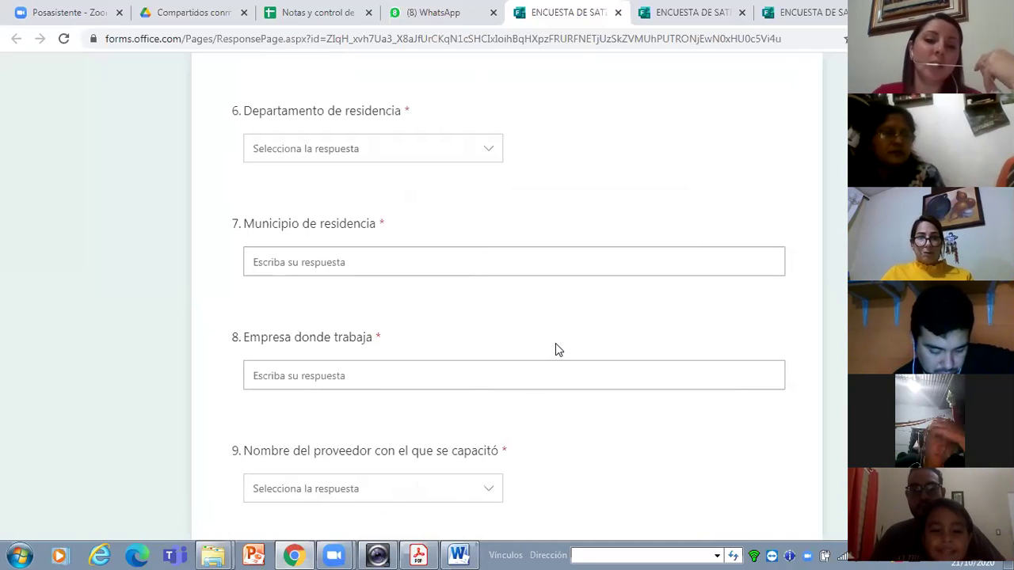
{"action": "scroll", "coordinate": [554, 349], "scroll_direction": "up", "scroll_amount": 2}
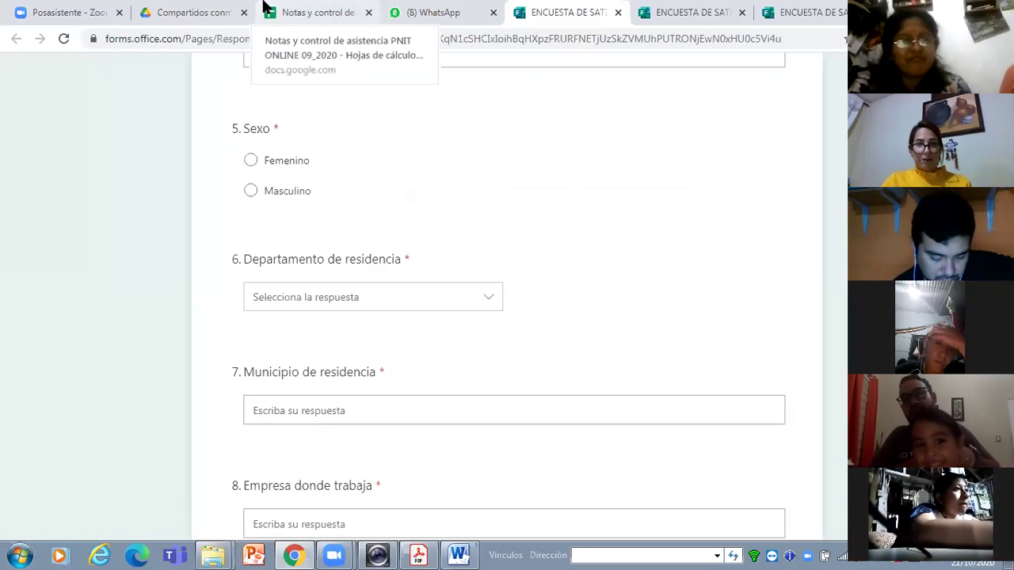
Step: Look up the company registered for the participant on row 15 of the attendance spreadsheet
{"action": "left_click", "coordinate": [315, 12]}
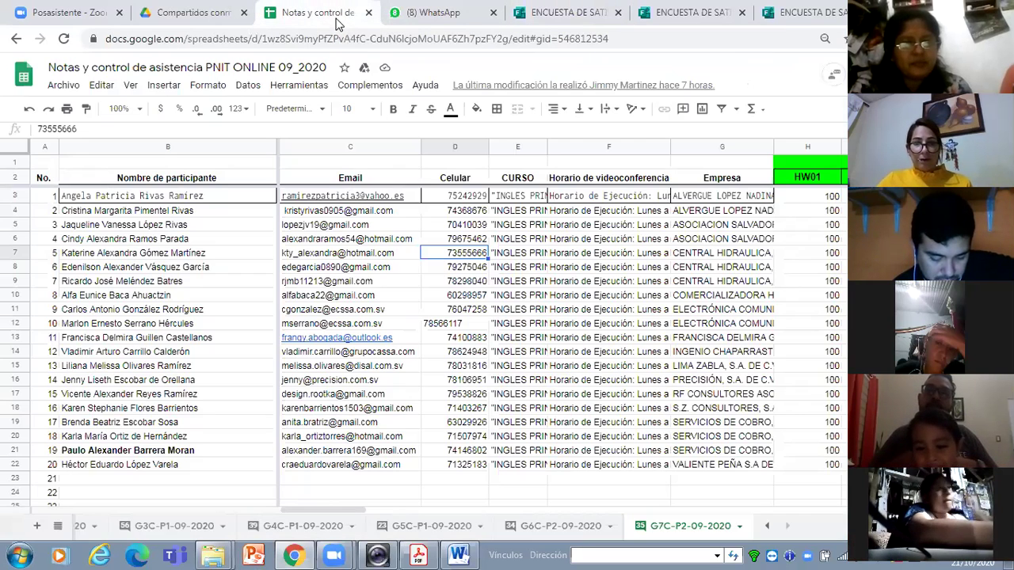
{"action": "left_click", "coordinate": [324, 369]}
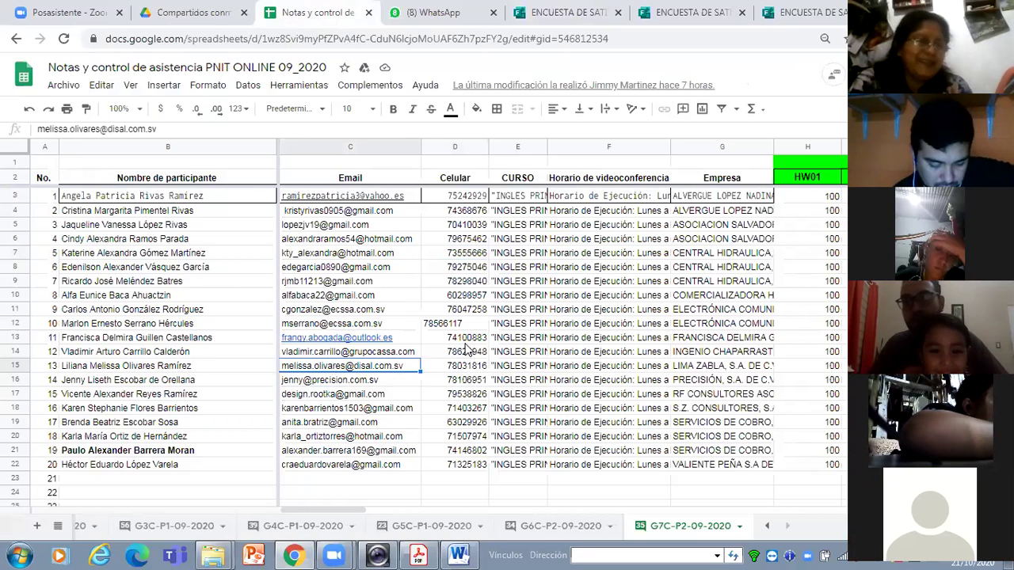
{"action": "key", "text": "Right"}
{"action": "key", "text": "Right"}
{"action": "key", "text": "Right"}
{"action": "key", "text": "Right"}
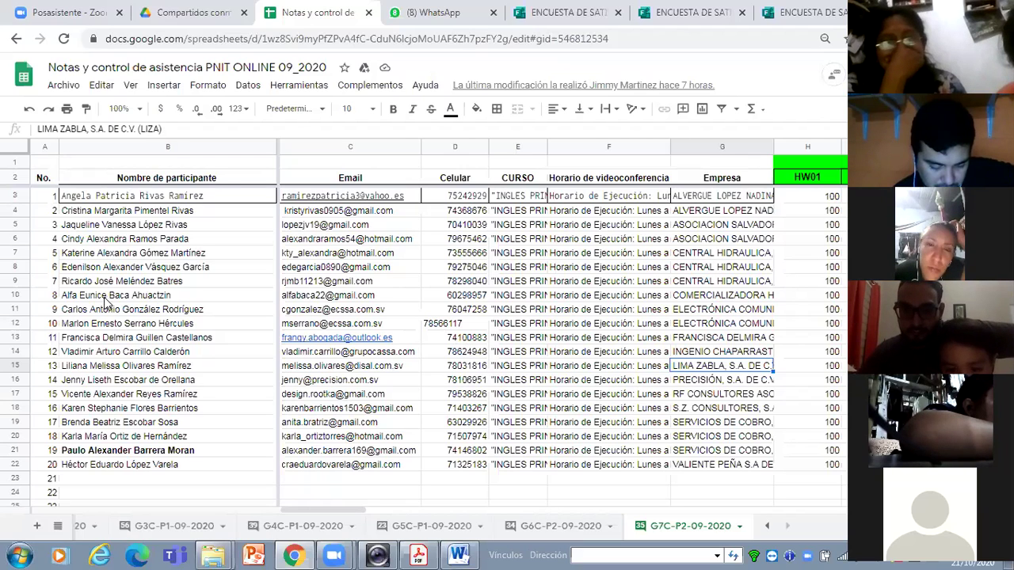
Step: Look up the company registered for the participant on row 5
{"action": "left_click", "coordinate": [110, 226]}
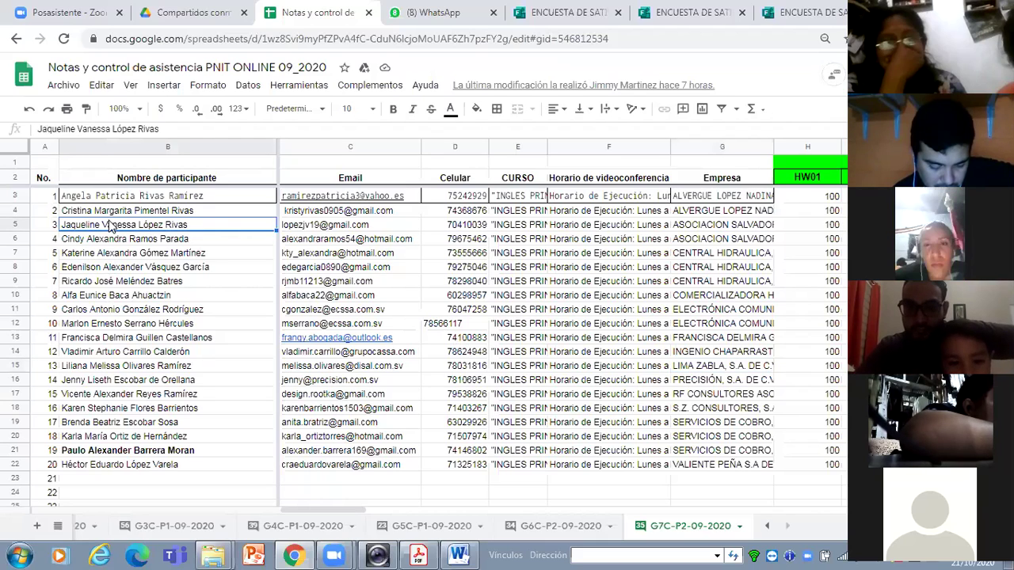
{"action": "key", "text": "Right"}
{"action": "key", "text": "Right"}
{"action": "key", "text": "Right"}
{"action": "key", "text": "Right"}
{"action": "key", "text": "Right"}
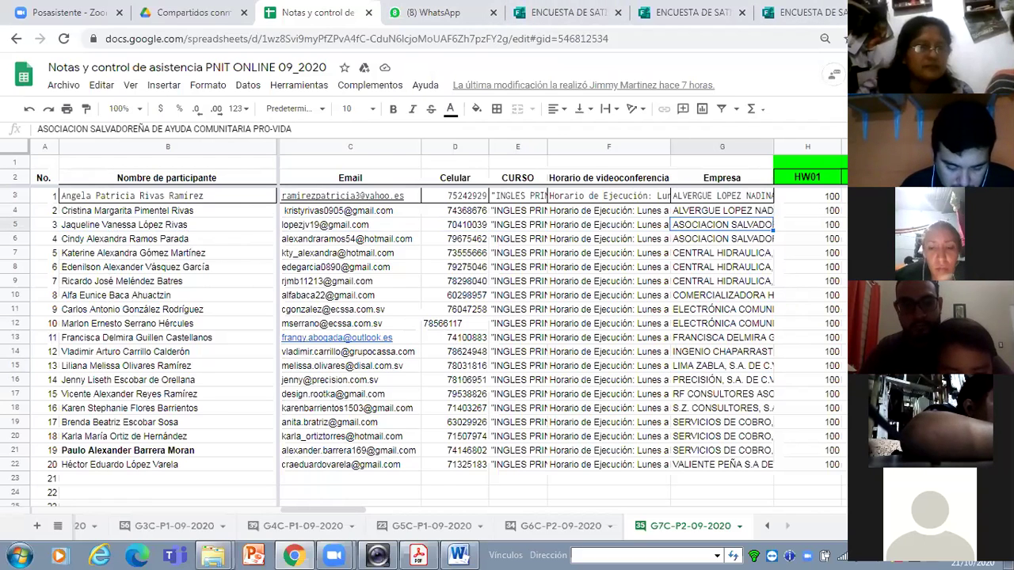
Step: Widen the Empresa column of the attendance spreadsheet to fit the company names
{"action": "key", "text": "alt+Tab"}
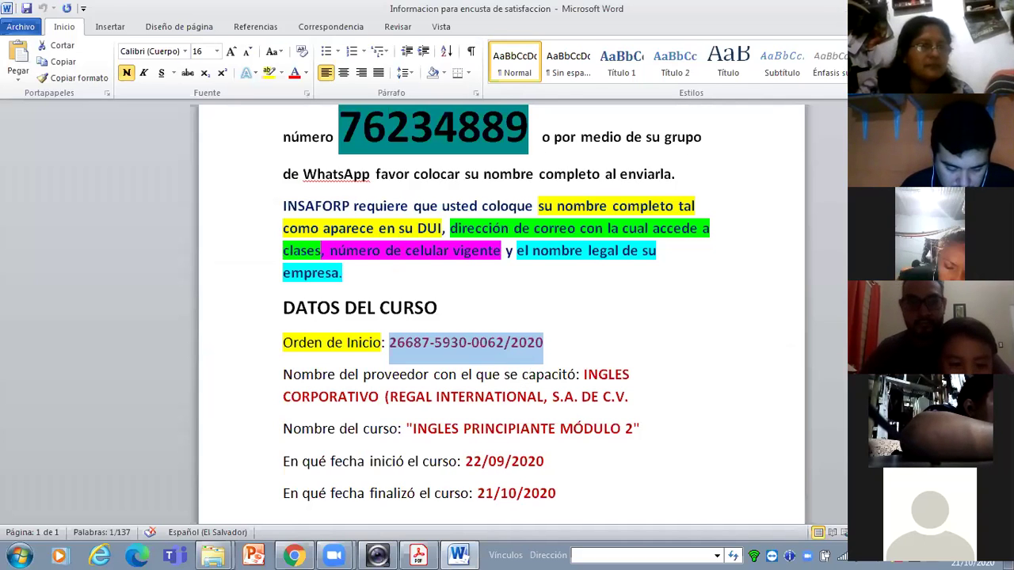
{"action": "key", "text": "alt+Tab"}
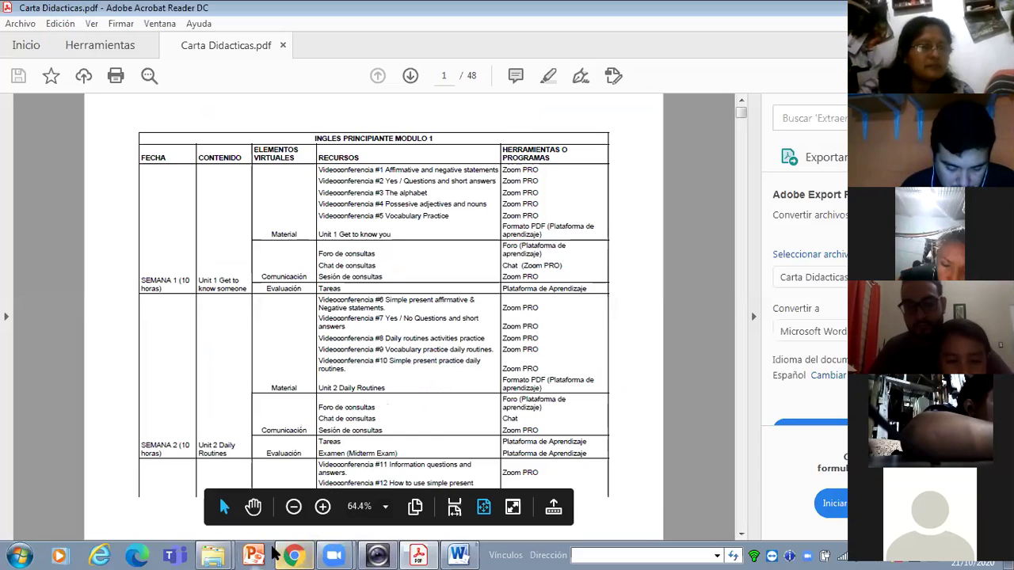
{"action": "left_click", "coordinate": [293, 555]}
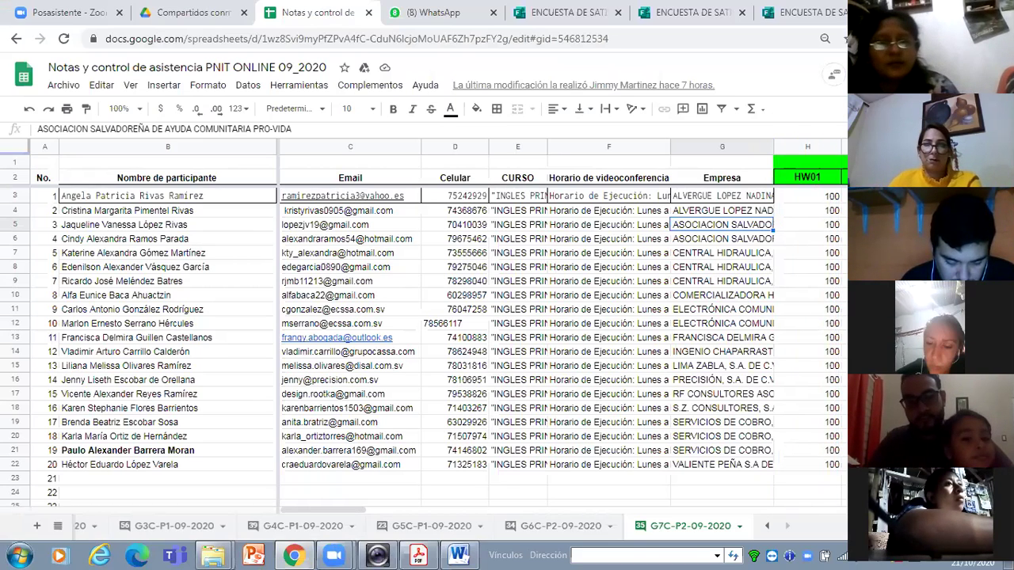
{"action": "double_click", "coordinate": [773, 146]}
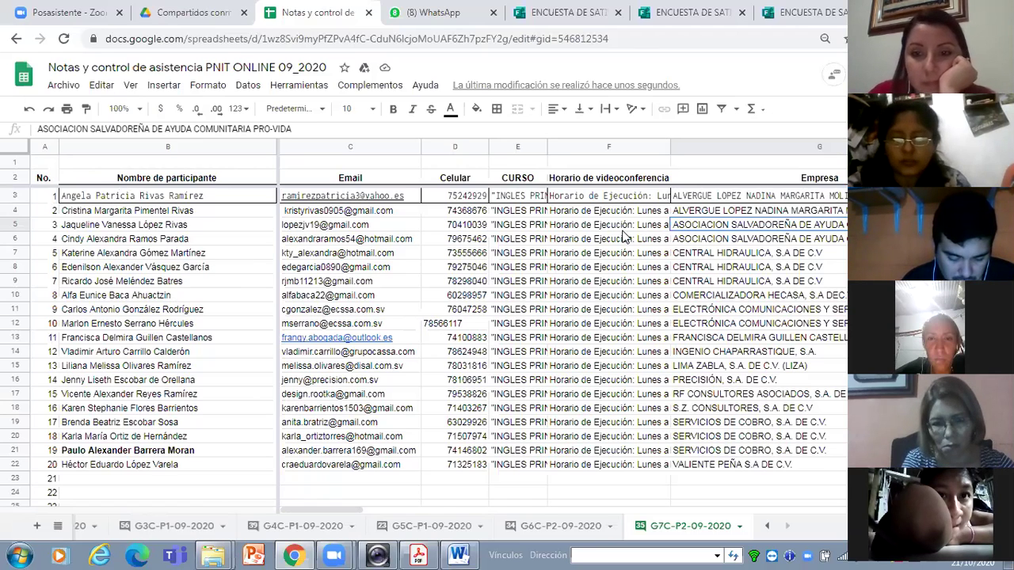
{"action": "left_click", "coordinate": [584, 273]}
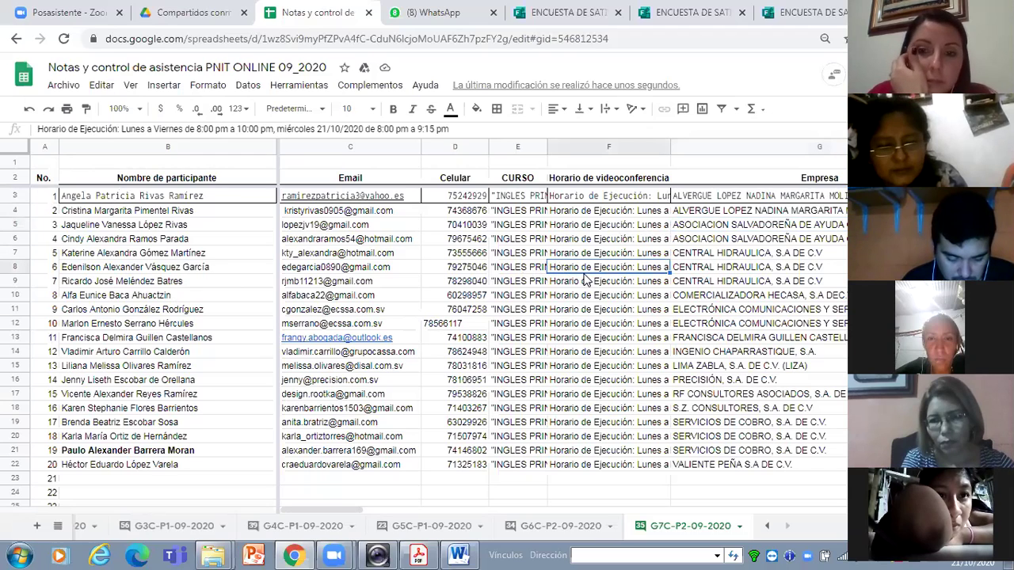
Step: Copy the company name from row 12 of the Empresa column and paste it into the G7C-P2-09-2020 WhatsApp group's message box
{"action": "left_click", "coordinate": [692, 322]}
{"action": "right_click", "coordinate": [692, 323]}
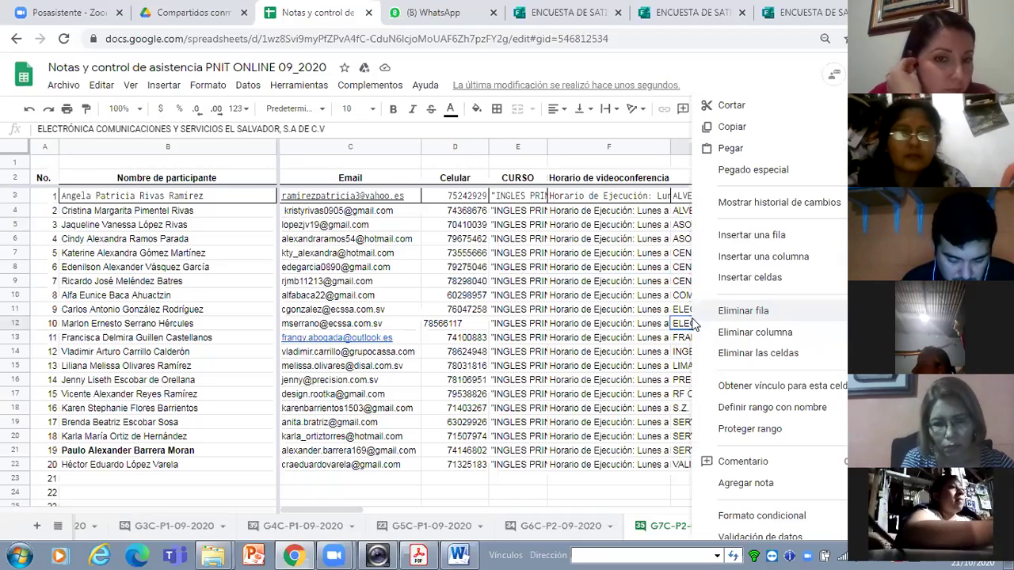
{"action": "left_click", "coordinate": [792, 126]}
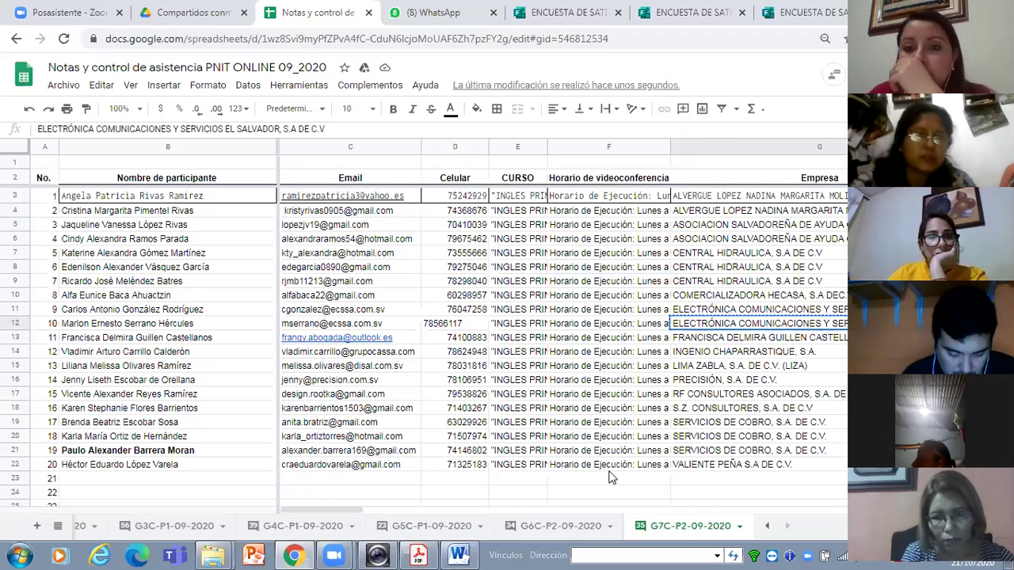
{"action": "left_click", "coordinate": [417, 552]}
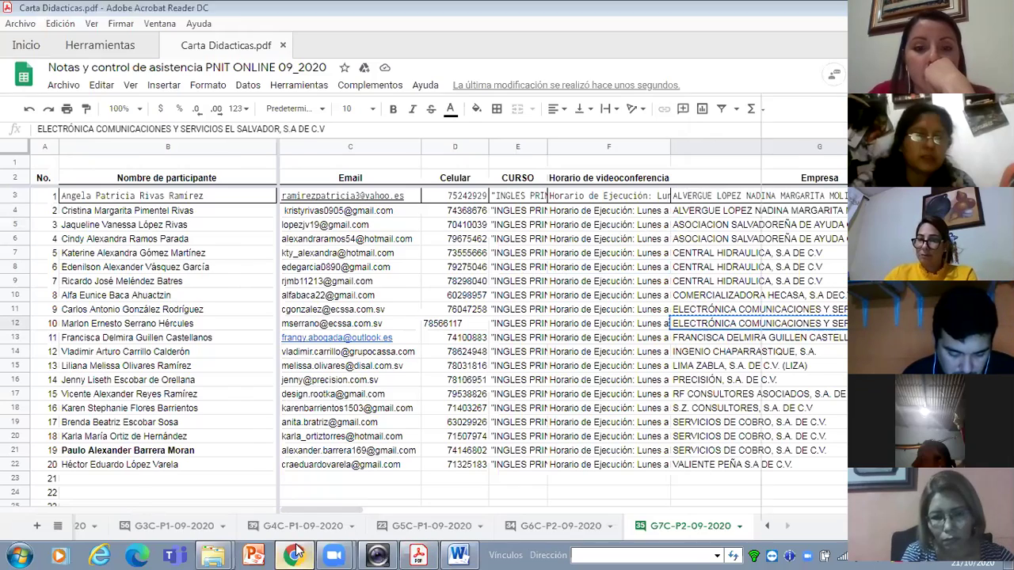
{"action": "left_click", "coordinate": [294, 555]}
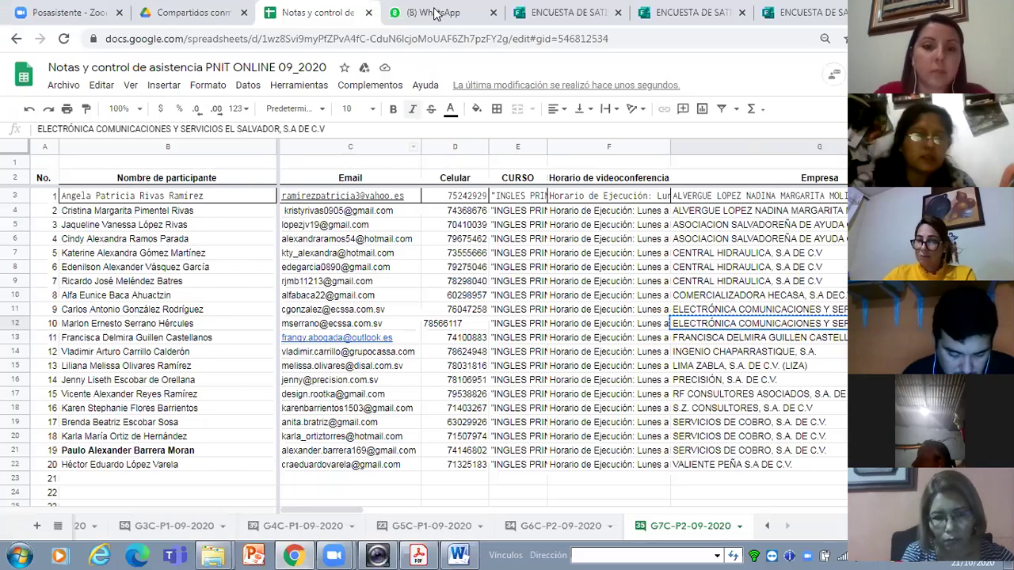
{"action": "left_click", "coordinate": [437, 14]}
{"action": "right_click", "coordinate": [420, 506]}
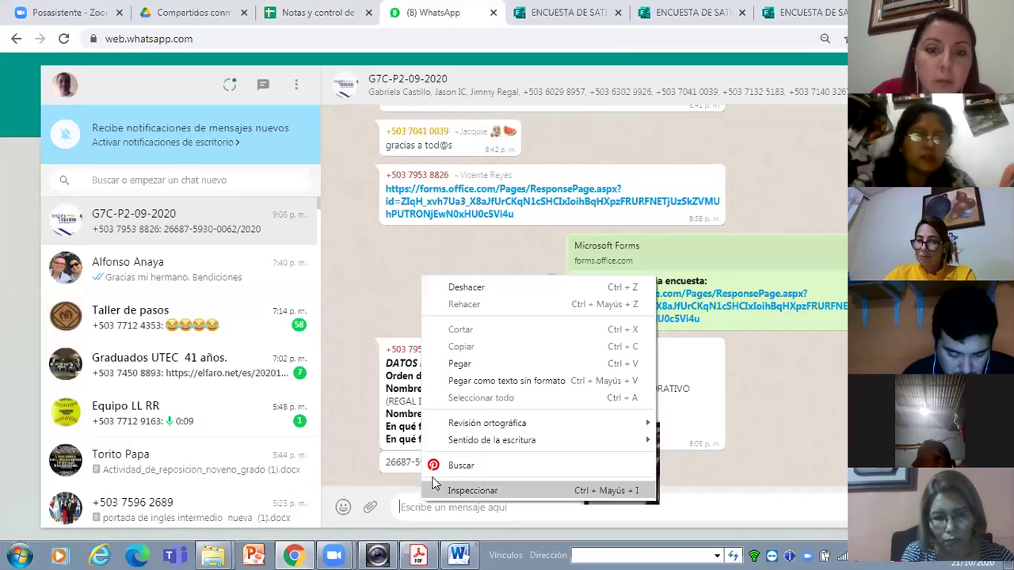
{"action": "left_click", "coordinate": [451, 362]}
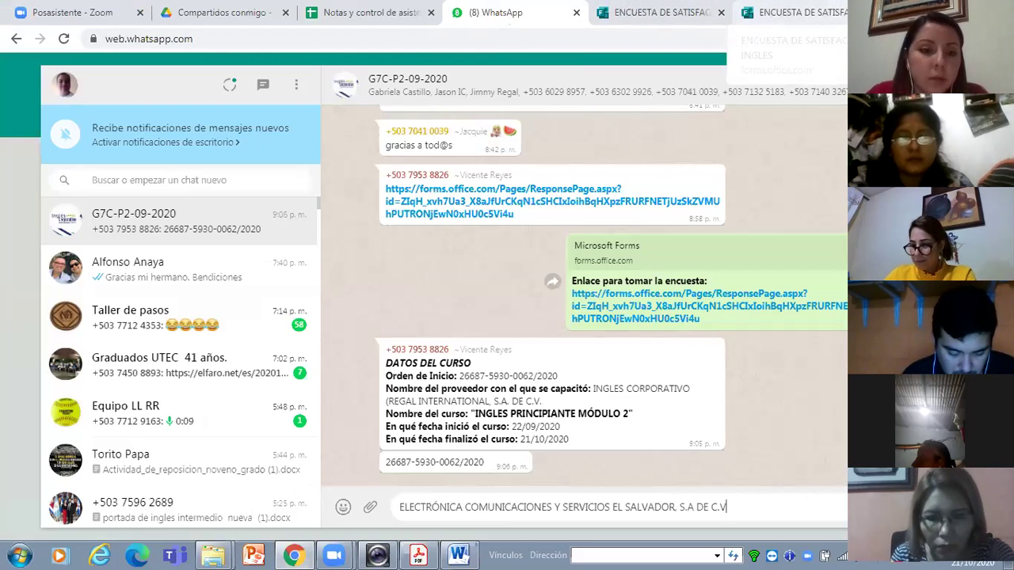
Step: Close the extra survey tab and return to the satisfaction survey already in progress
{"action": "middle_click", "coordinate": [830, 14]}
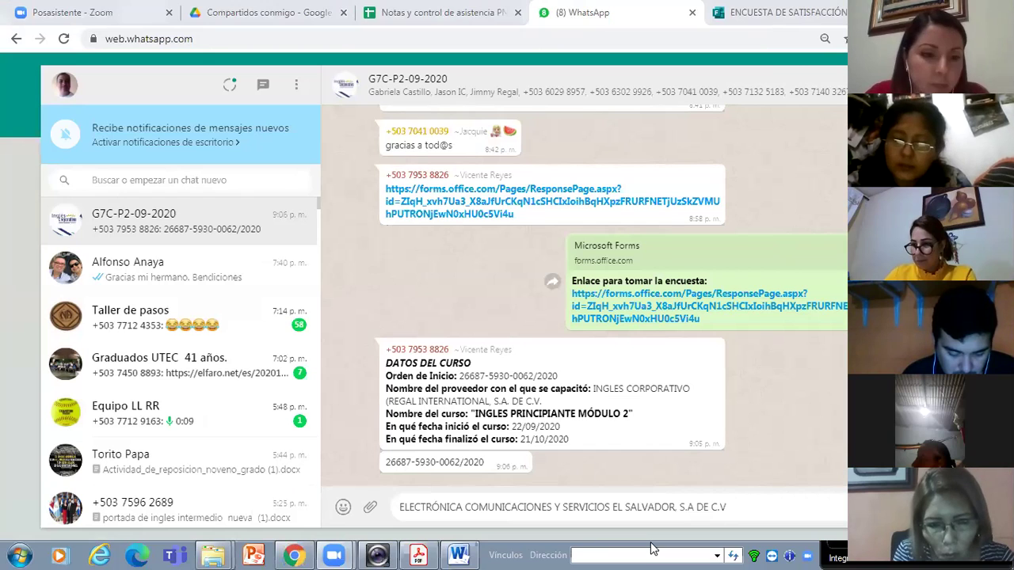
{"action": "left_click", "coordinate": [756, 13]}
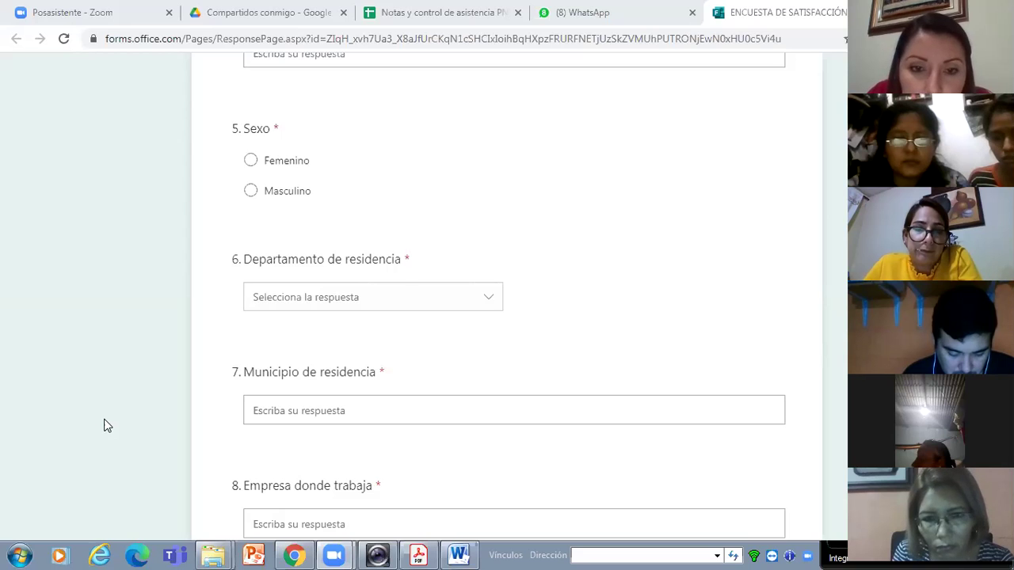
Step: View the Departamento de residencia options without choosing one, and review the survey questions from Municipio de residencia to Nombre del curso
{"action": "left_click", "coordinate": [490, 303]}
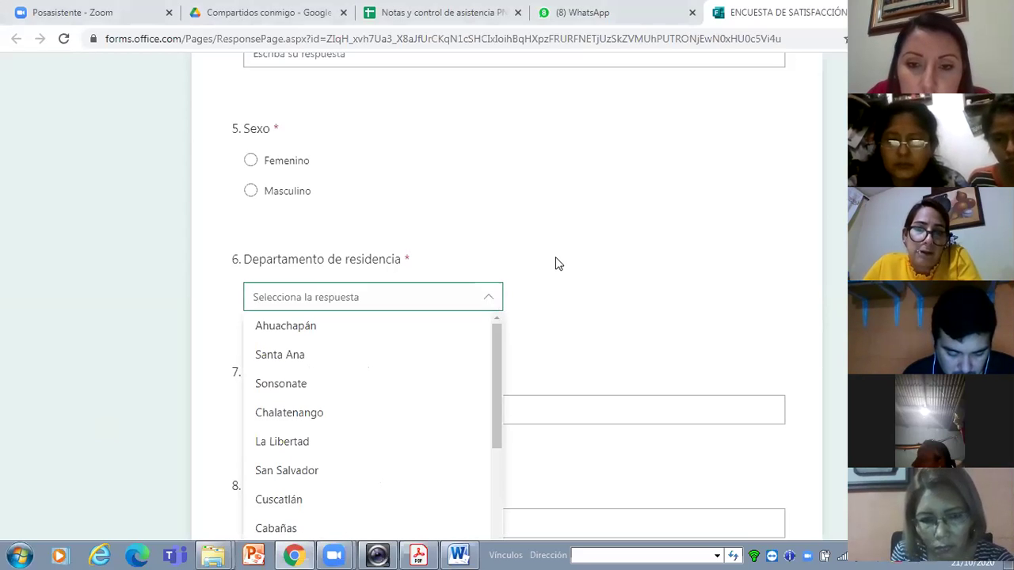
{"action": "left_click", "coordinate": [490, 302]}
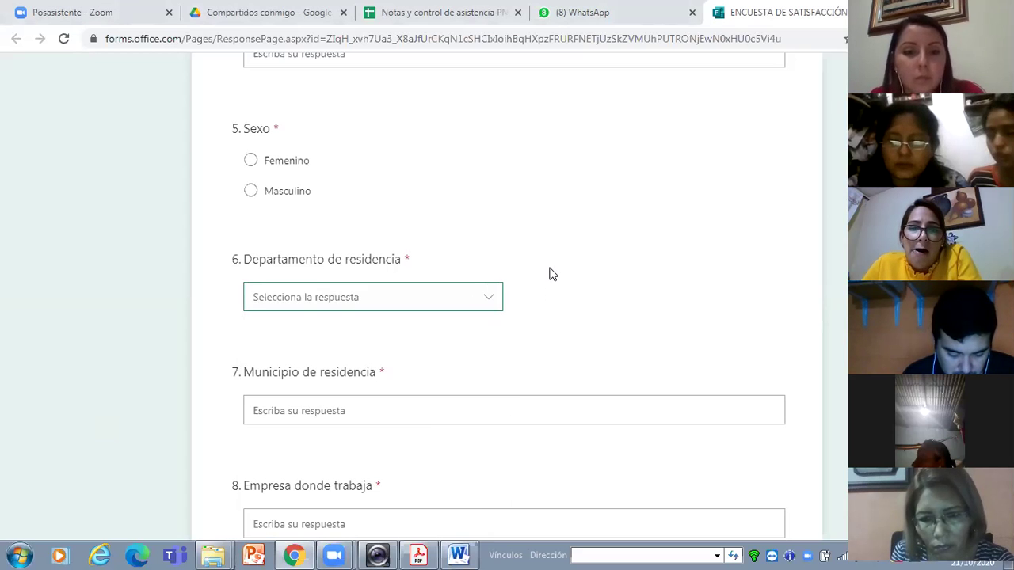
{"action": "scroll", "coordinate": [548, 282], "scroll_direction": "down", "scroll_amount": 2}
{"action": "scroll", "coordinate": [507, 297], "scroll_direction": "down", "scroll_amount": 1}
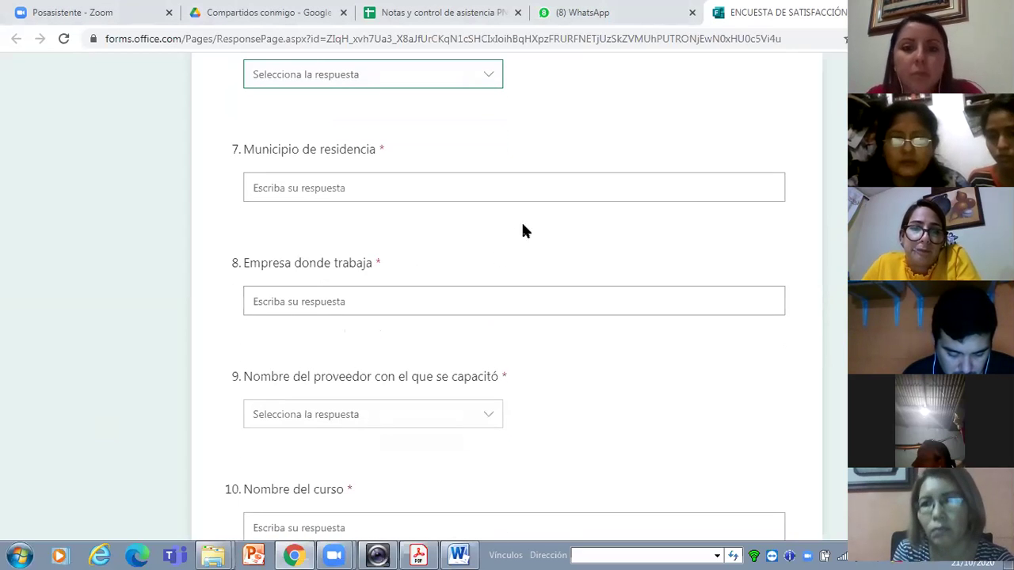
{"action": "scroll", "coordinate": [527, 229], "scroll_direction": "down", "scroll_amount": 1}
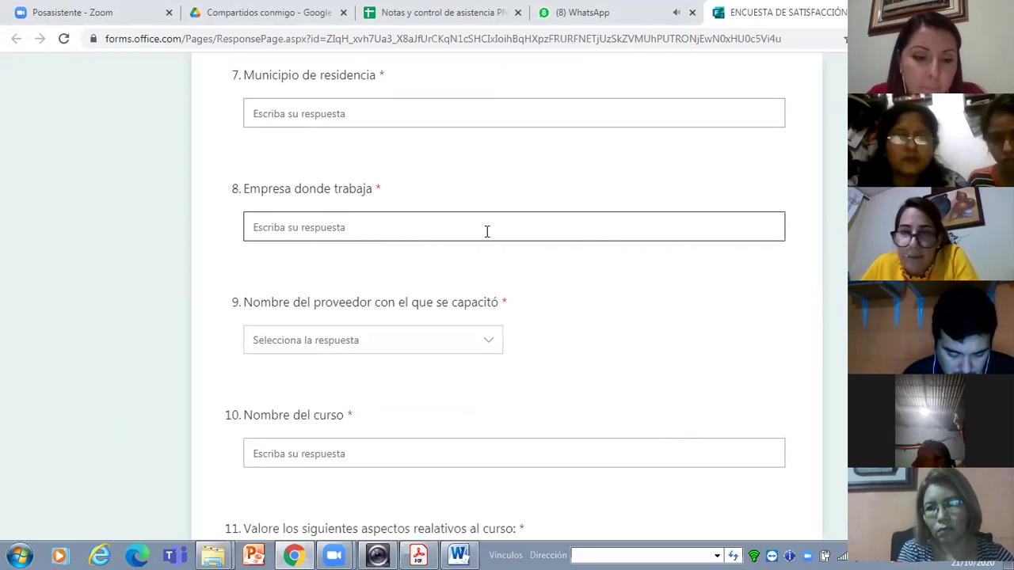
Step: Review the options for Nombre del proveedor con el que se capacitó in the survey, closing the list without choosing one
{"action": "scroll", "coordinate": [487, 231], "scroll_direction": "down", "scroll_amount": 2}
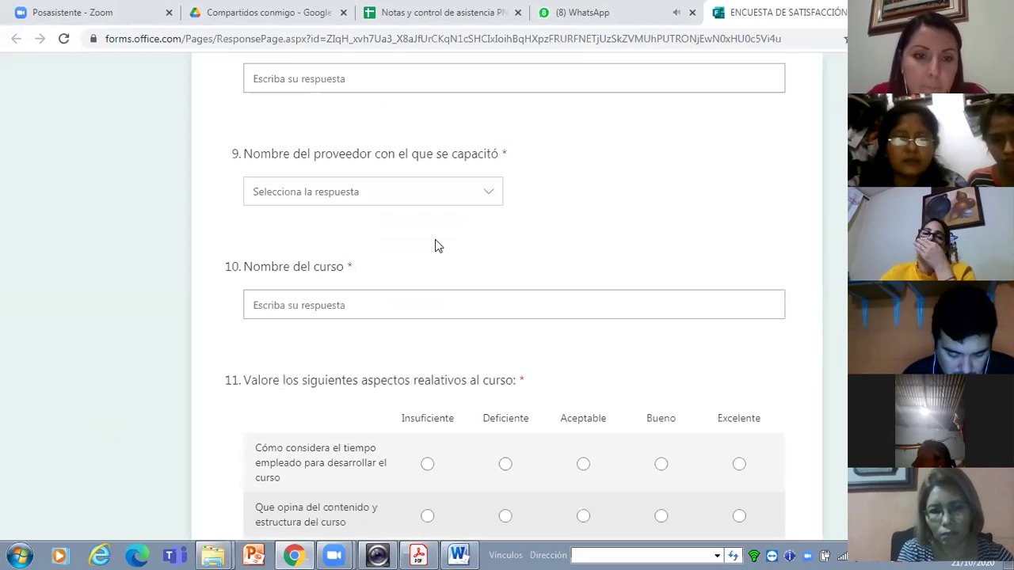
{"action": "left_click", "coordinate": [492, 195]}
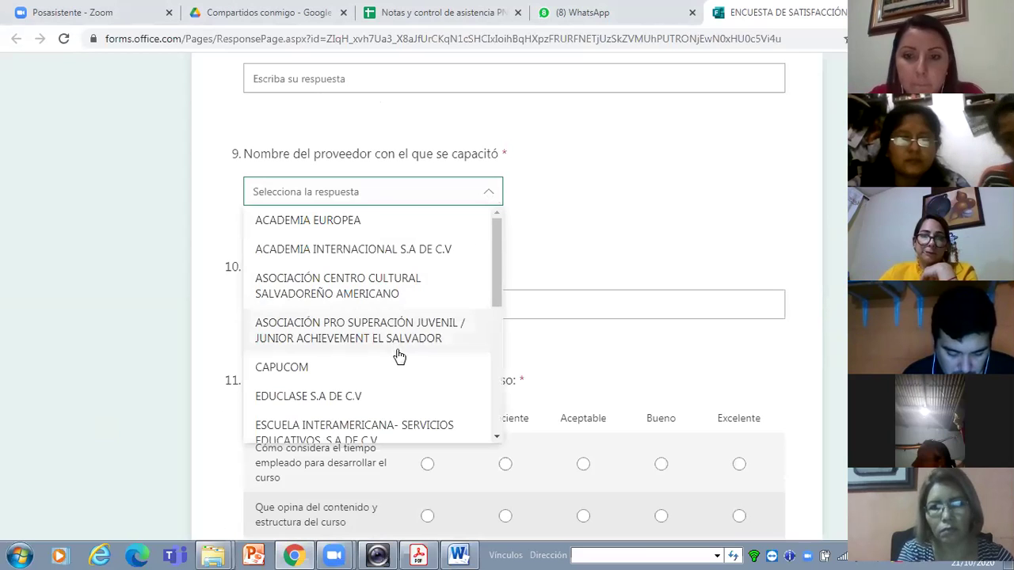
{"action": "scroll", "coordinate": [458, 367], "scroll_direction": "down", "scroll_amount": 1}
{"action": "scroll", "coordinate": [458, 369], "scroll_direction": "down", "scroll_amount": 1}
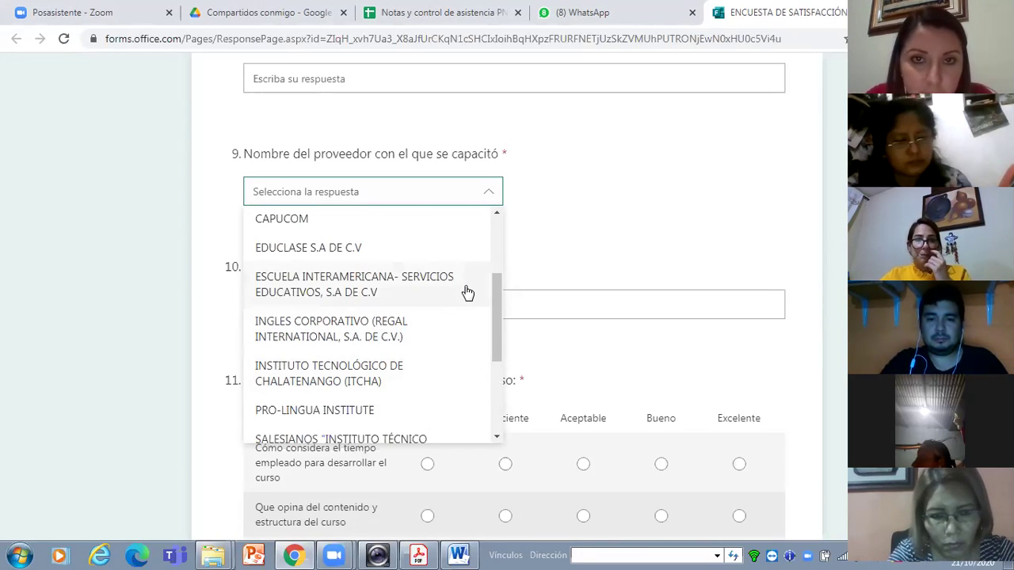
{"action": "left_click", "coordinate": [579, 263]}
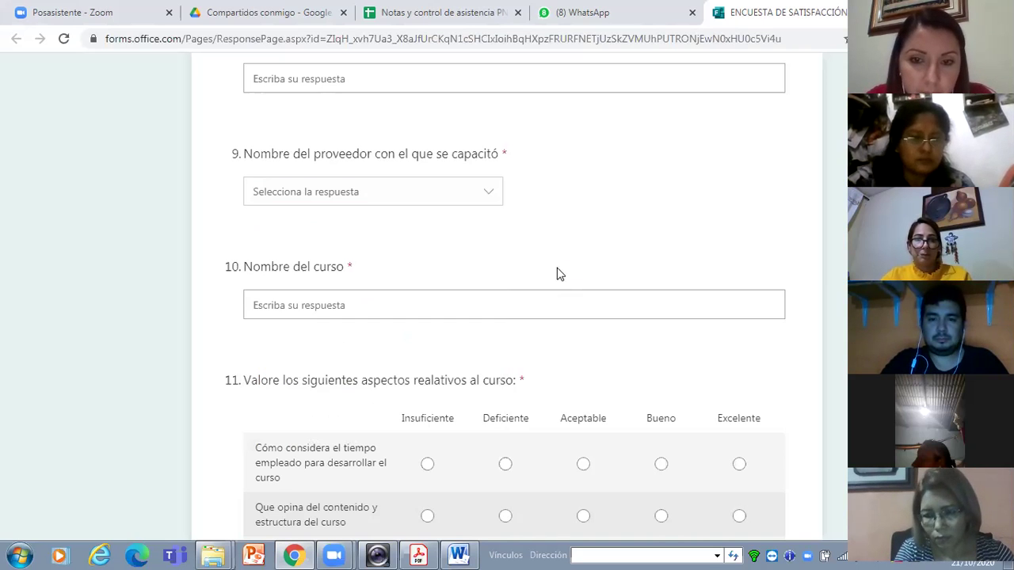
Step: Check the provider name in the Word document Informacion para encusta de satisfaccion and return to the survey
{"action": "scroll", "coordinate": [543, 273], "scroll_direction": "down", "scroll_amount": 1}
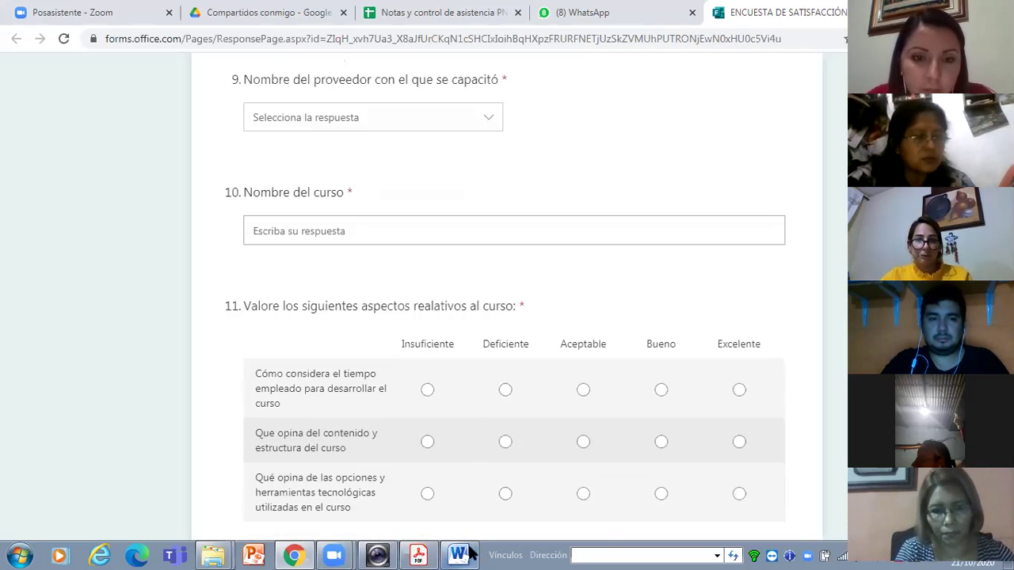
{"action": "mouse_move", "coordinate": [460, 555]}
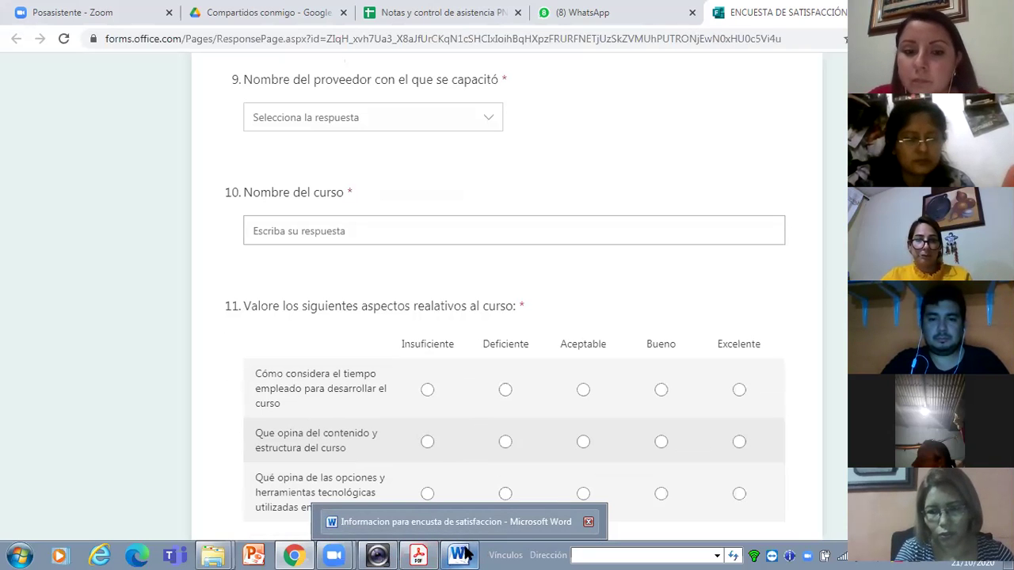
{"action": "left_click", "coordinate": [590, 524]}
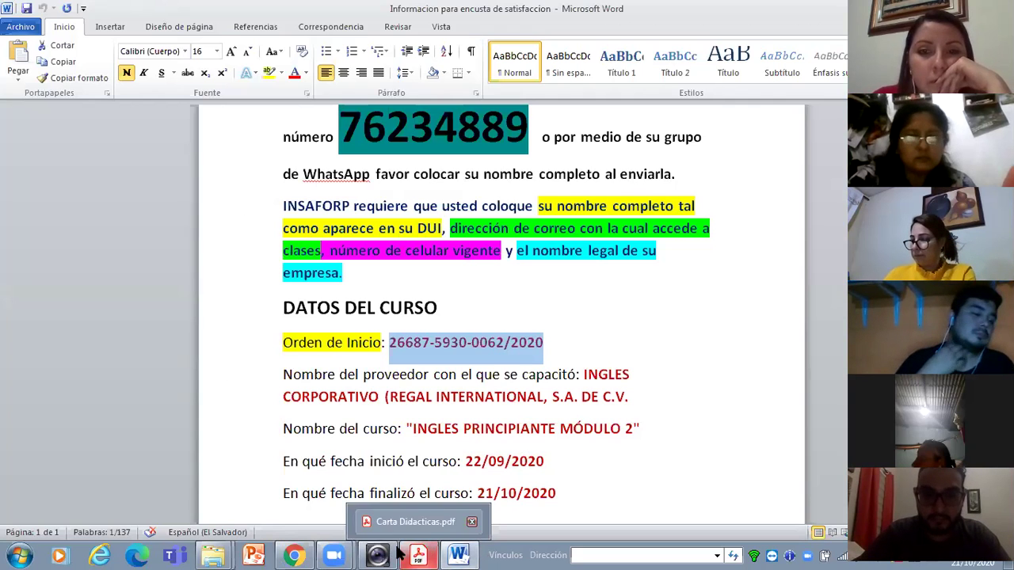
{"action": "mouse_move", "coordinate": [339, 554]}
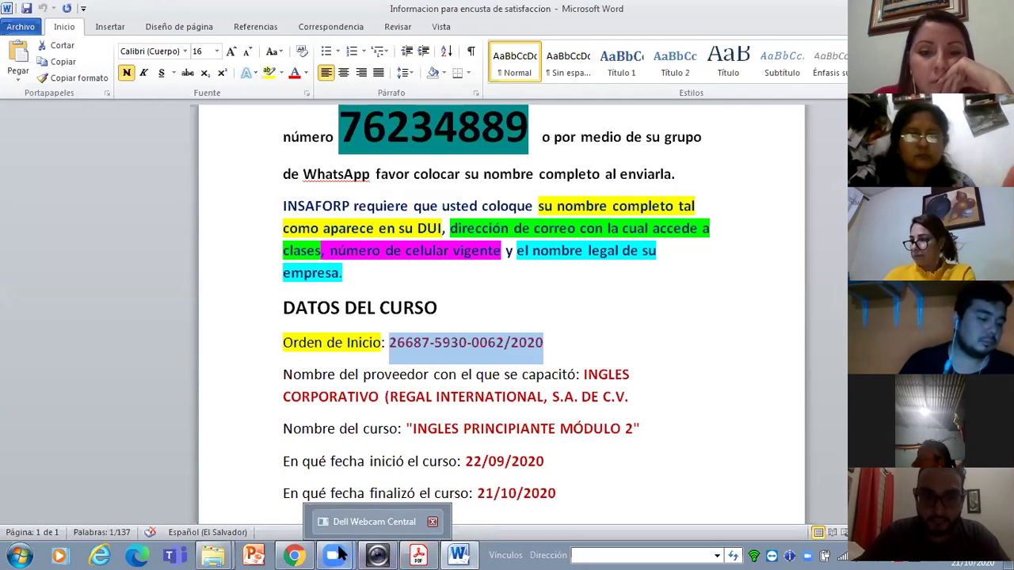
{"action": "left_click", "coordinate": [293, 555]}
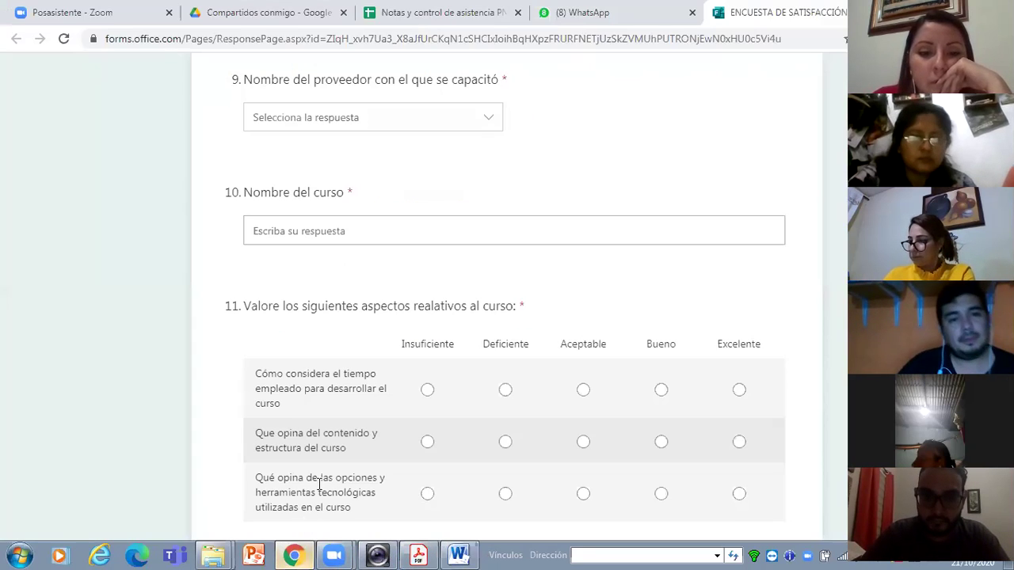
Step: Locate INGLES CORPORATIVO (REGAL INTERNATIONAL, S.A. DE C.V.) among the provider options of question 9, without selecting it
{"action": "left_click", "coordinate": [491, 120]}
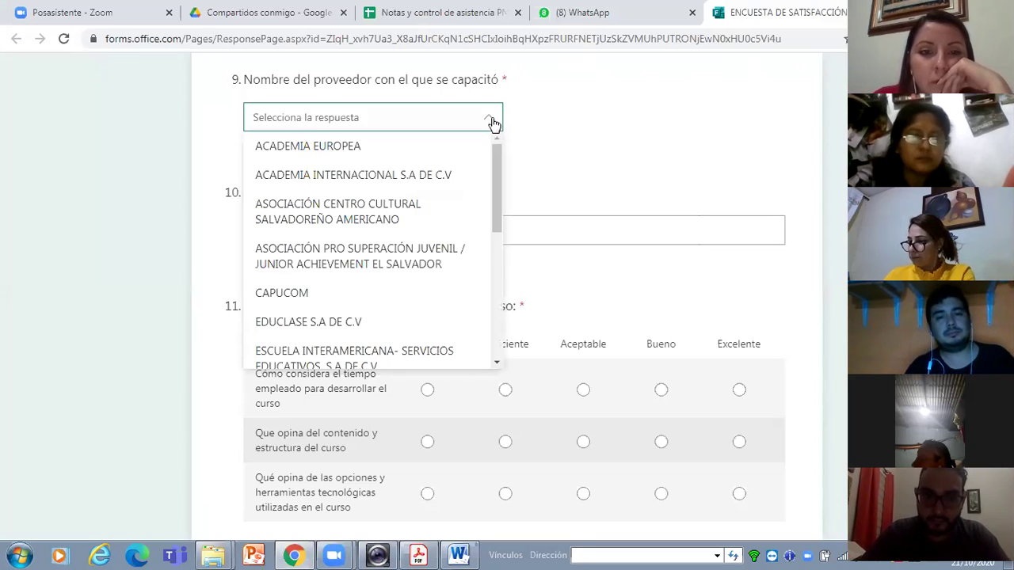
{"action": "scroll", "coordinate": [394, 283], "scroll_direction": "down", "scroll_amount": 2}
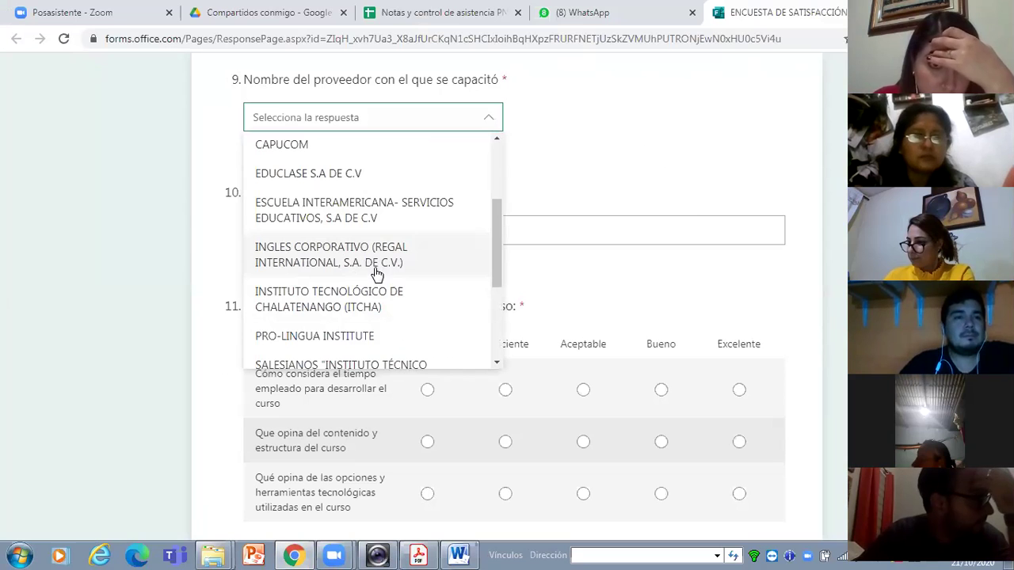
{"action": "left_click", "coordinate": [563, 146]}
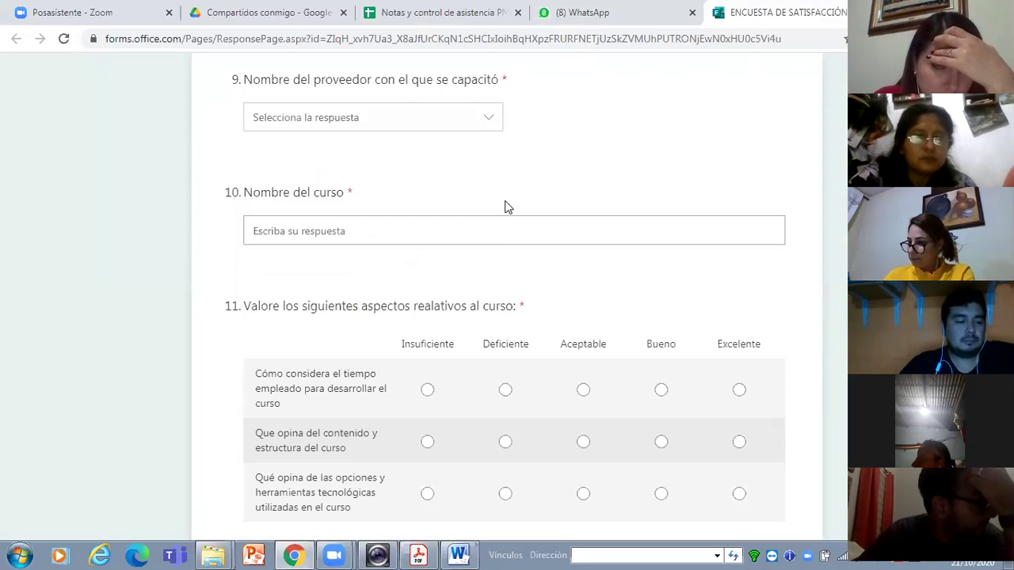
Step: Copy the course name "INGLES PRINCIPIANTE MÓDULO 2" from the DATOS DEL CURSO section of the Word document
{"action": "left_click", "coordinate": [458, 555]}
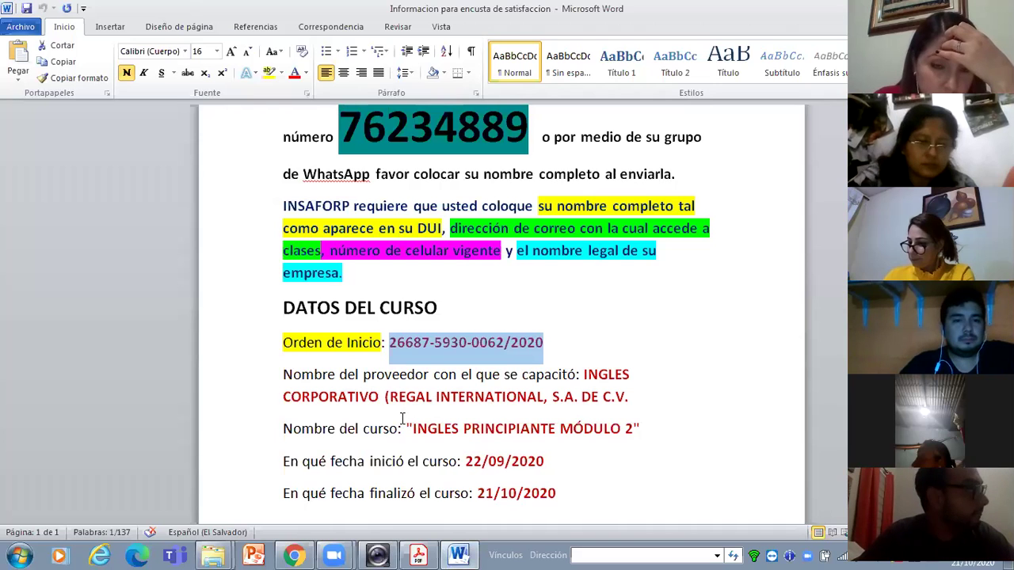
{"action": "left_click_drag", "start_coordinate": [405, 428], "coordinate": [639, 433]}
{"action": "key", "text": "ctrl+c"}
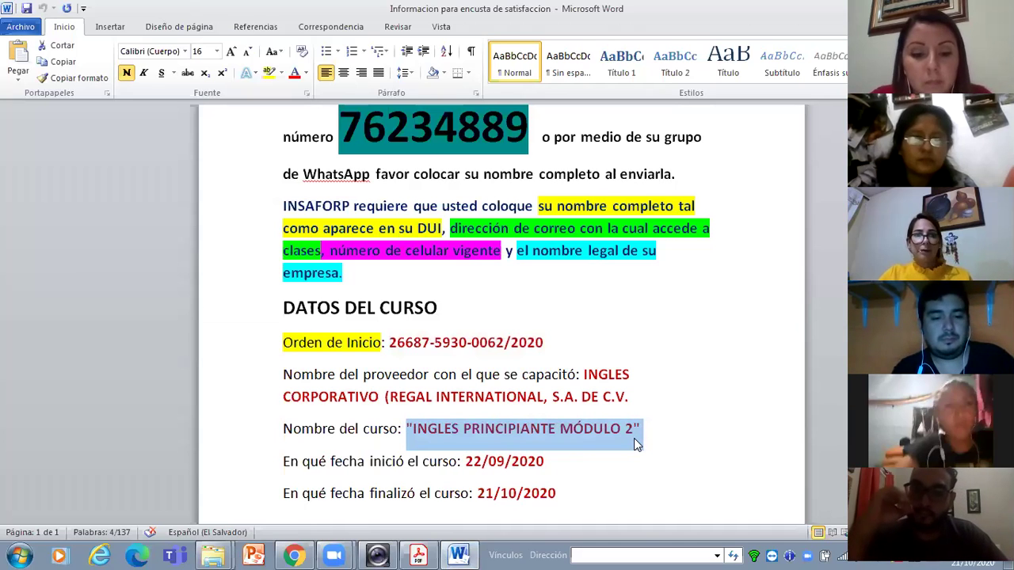
{"action": "right_click", "coordinate": [590, 435]}
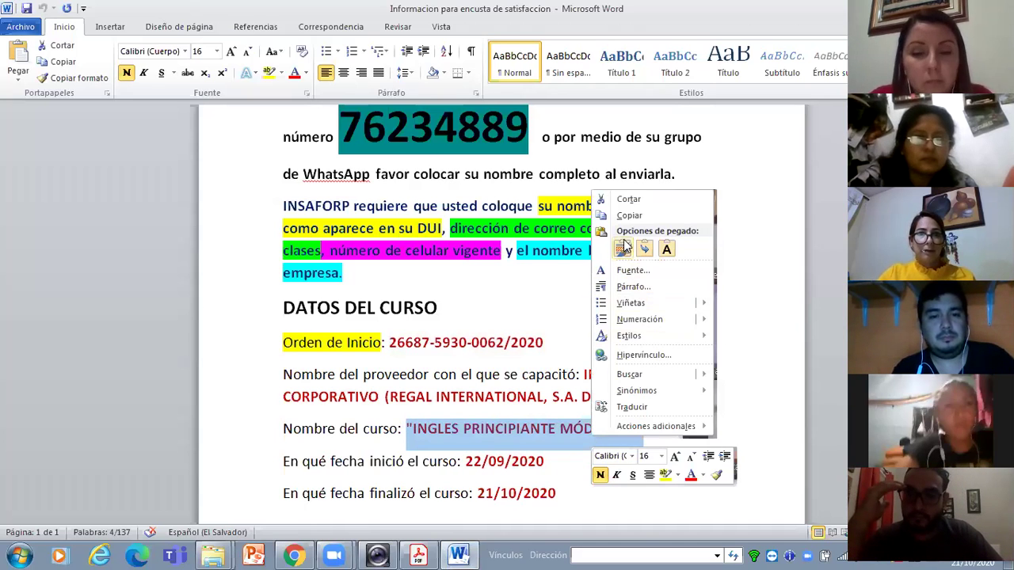
{"action": "left_click", "coordinate": [629, 215]}
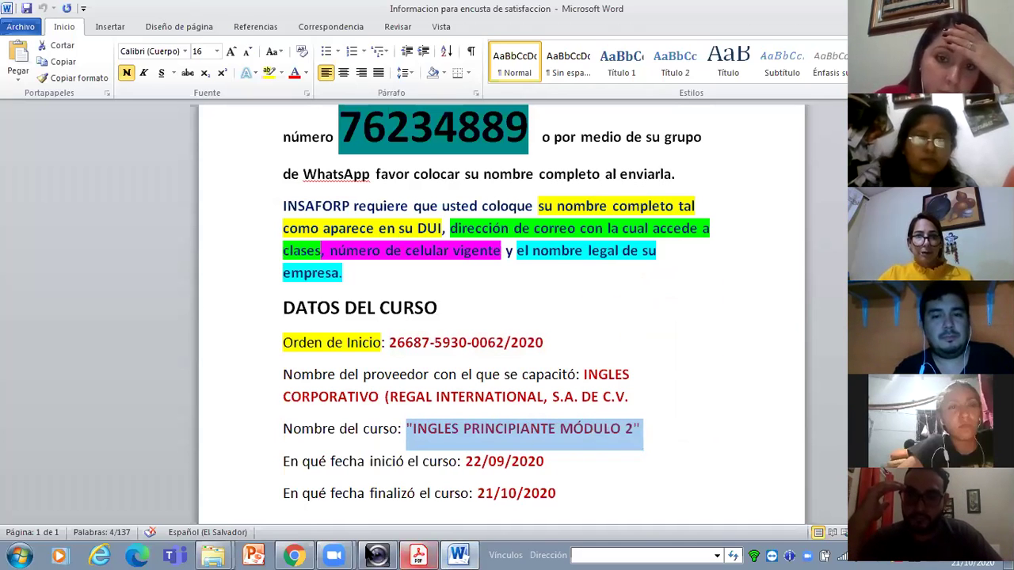
Step: Send the company name waiting in the message box of the G7C-P2-09-2020 WhatsApp group
{"action": "mouse_move", "coordinate": [297, 555]}
{"action": "left_click", "coordinate": [301, 526]}
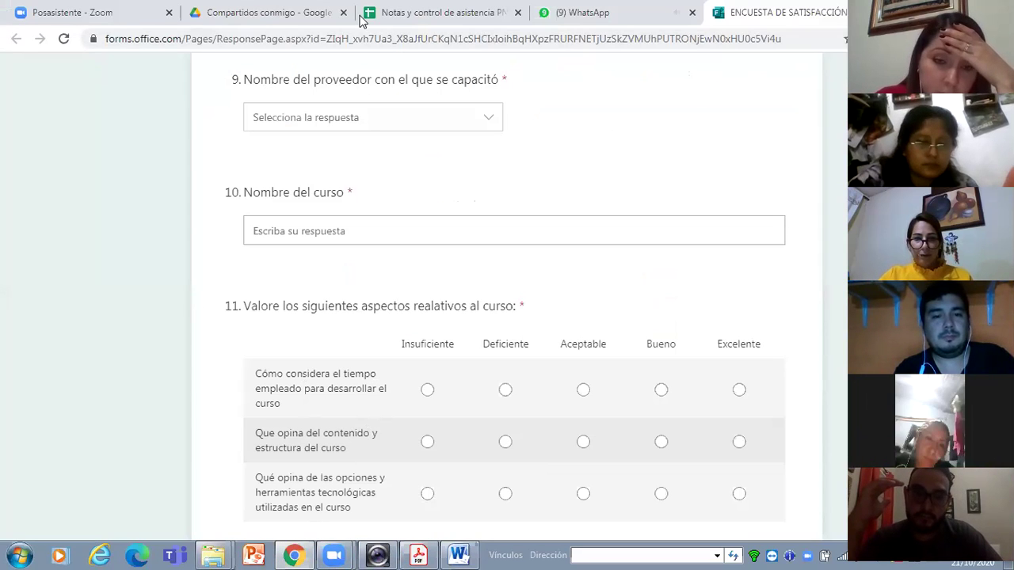
{"action": "left_click", "coordinate": [584, 11]}
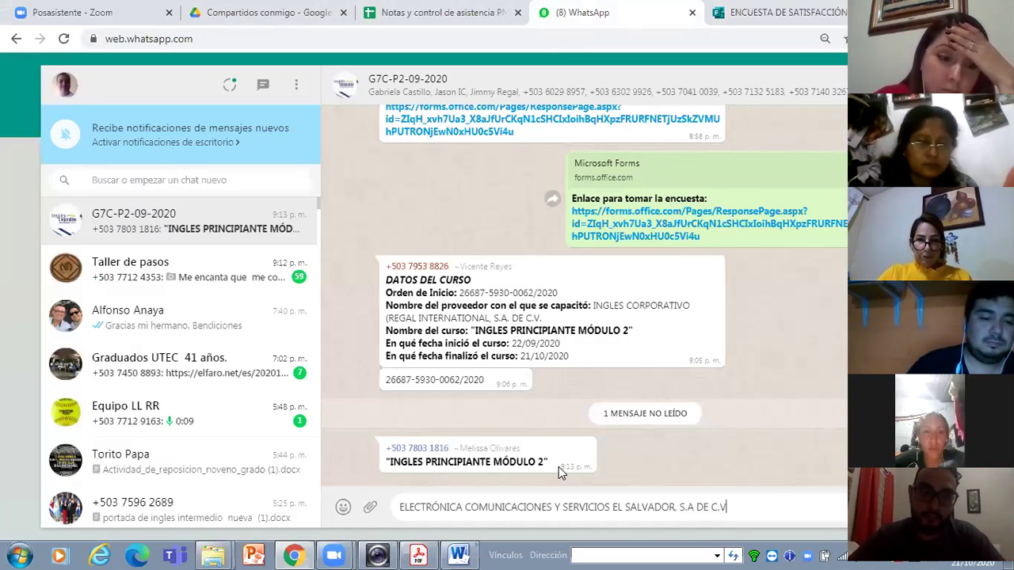
{"action": "key", "text": "Return"}
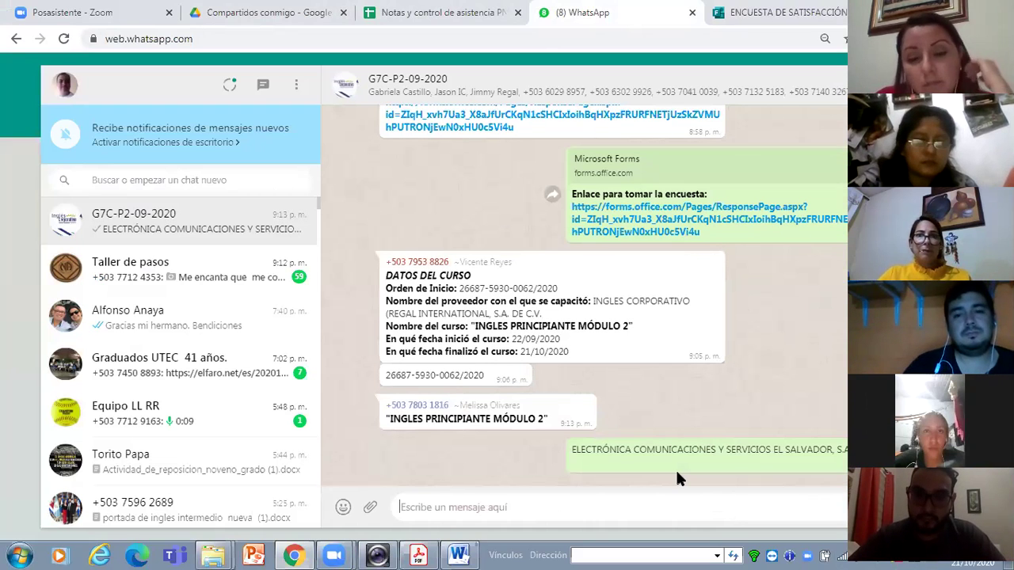
Step: Paste the copied course name "INGLES PRINCIPIANTE MÓDULO 2" into the WhatsApp group chat and send it
{"action": "right_click", "coordinate": [422, 508]}
{"action": "left_click", "coordinate": [460, 372]}
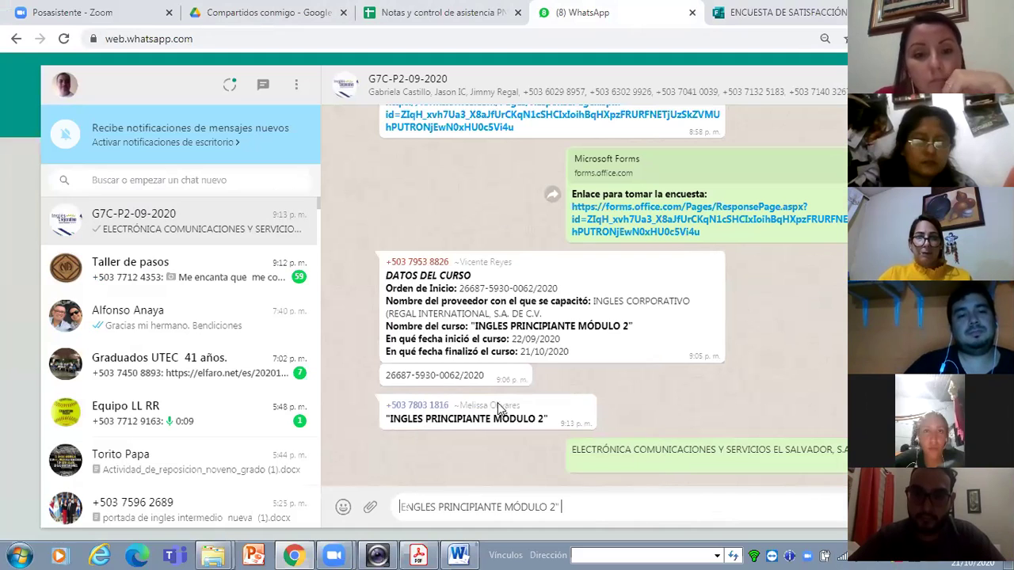
{"action": "key", "text": "Return"}
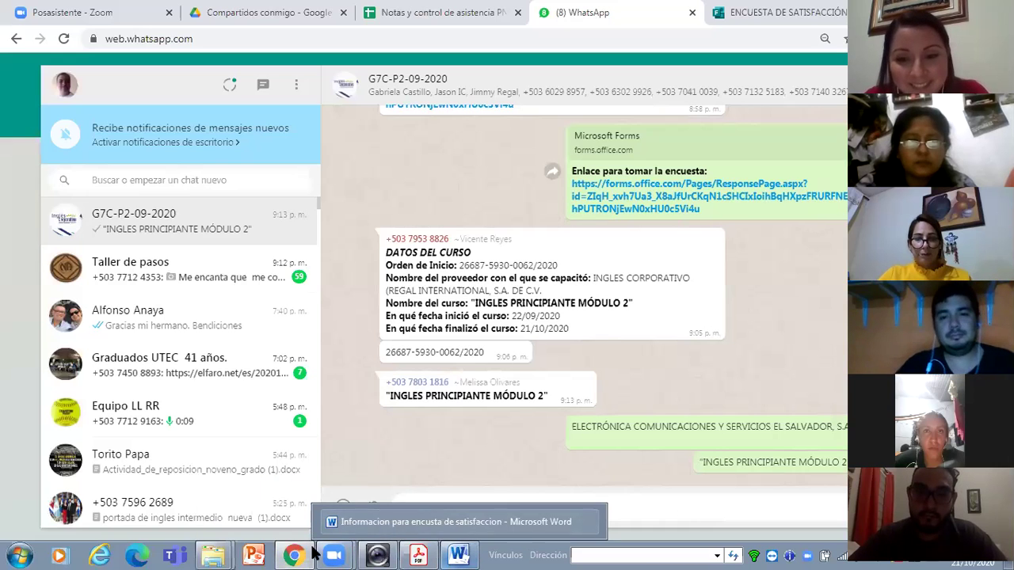
Step: Return to the satisfaction survey and review the questions from Nombre del proveedor to the satisfaction level after completing the course
{"action": "left_click", "coordinate": [749, 13]}
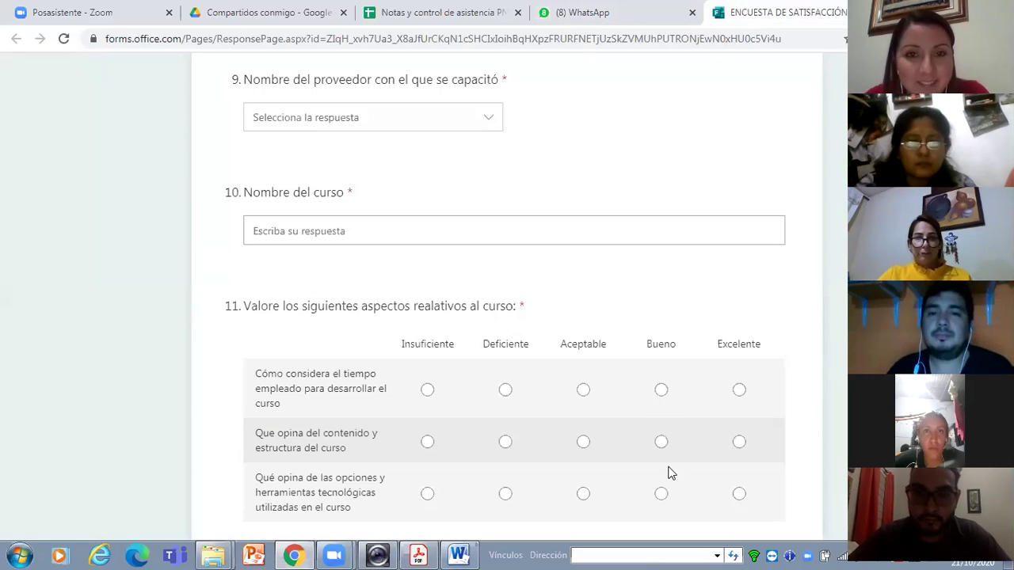
{"action": "scroll", "coordinate": [591, 475], "scroll_direction": "down", "scroll_amount": 3}
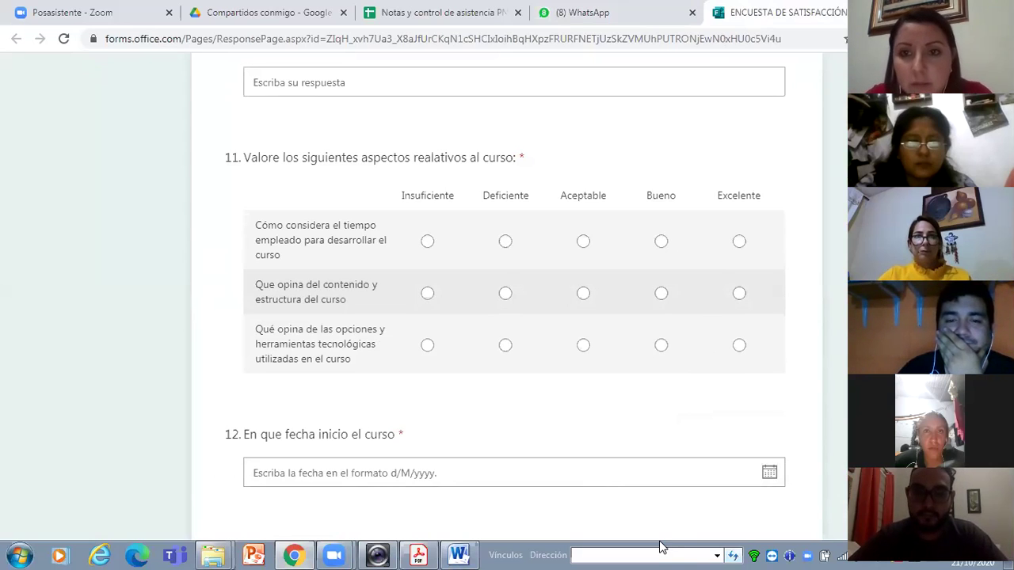
{"action": "scroll", "coordinate": [506, 310], "scroll_direction": "up", "scroll_amount": 7}
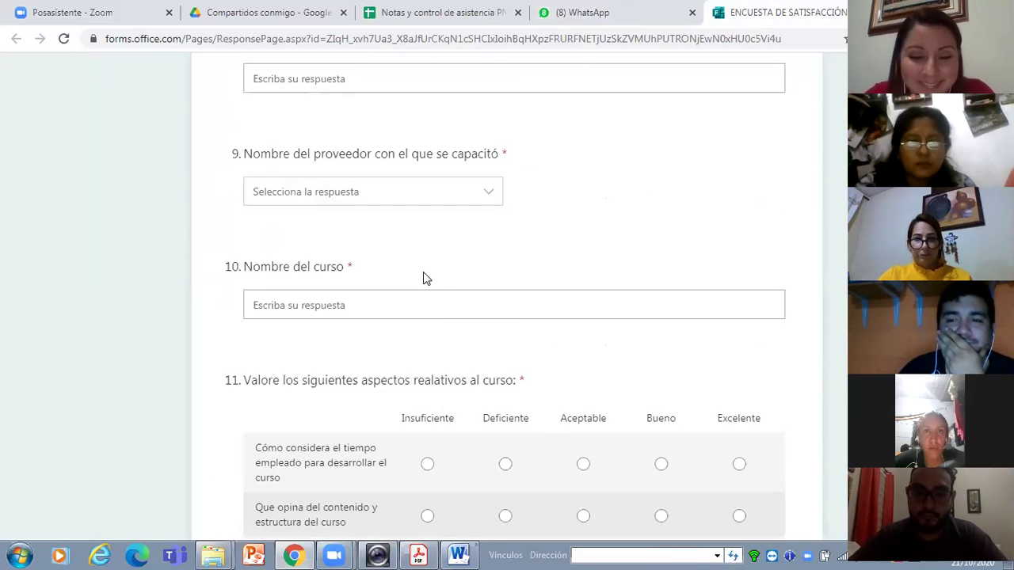
{"action": "scroll", "coordinate": [419, 272], "scroll_direction": "down", "scroll_amount": 3}
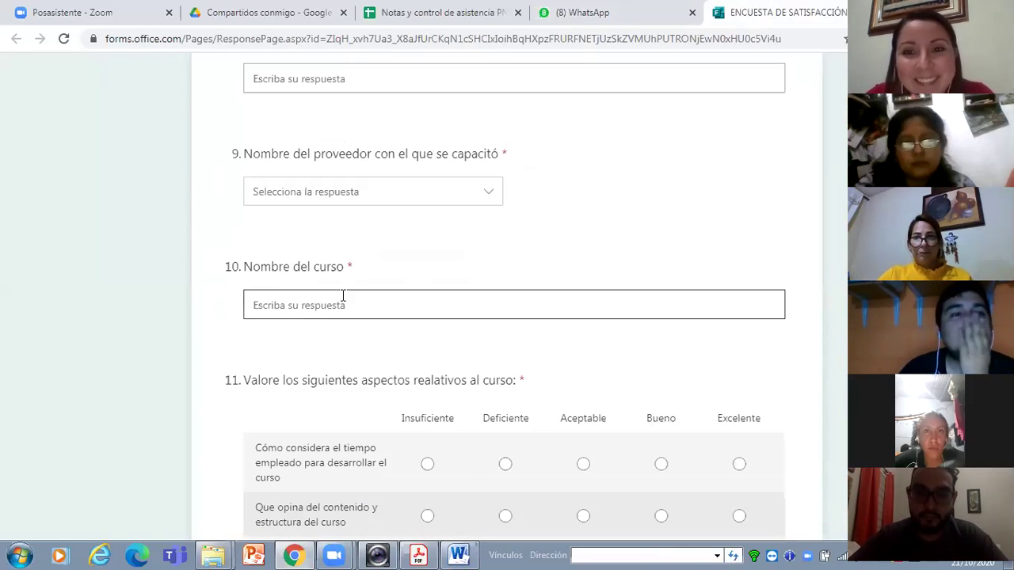
{"action": "scroll", "coordinate": [440, 351], "scroll_direction": "down", "scroll_amount": 3}
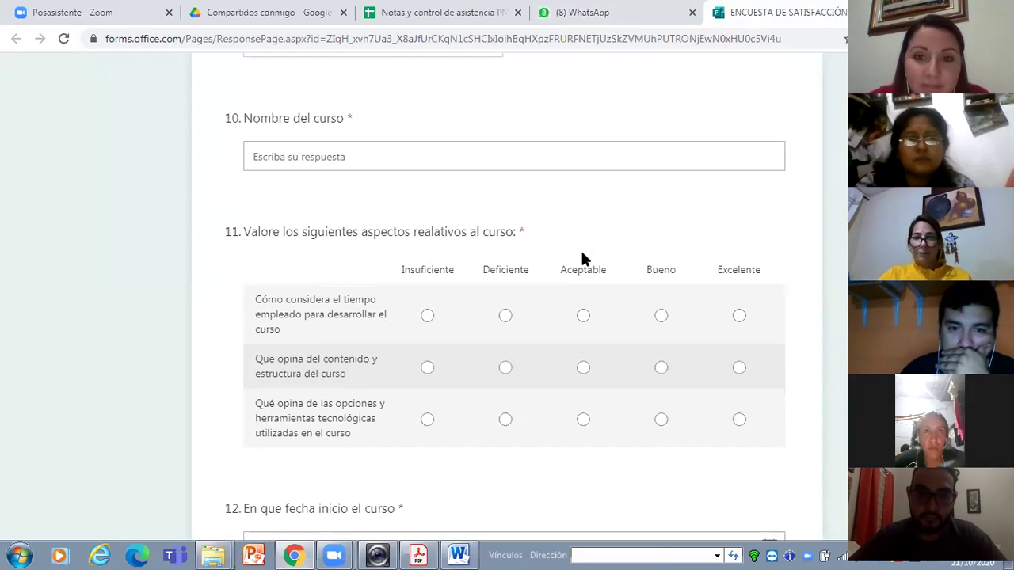
{"action": "scroll", "coordinate": [578, 268], "scroll_direction": "down", "scroll_amount": 5}
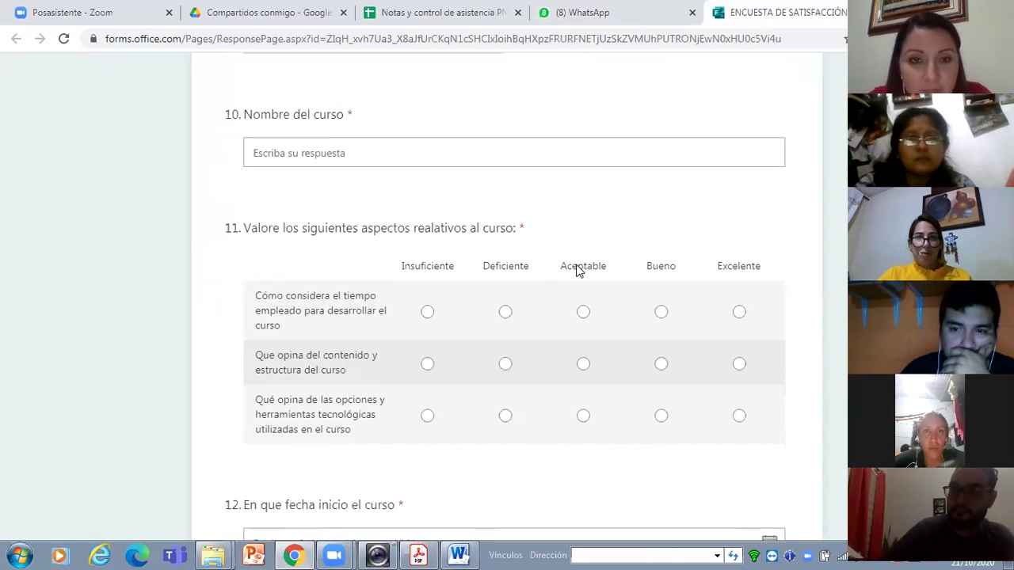
{"action": "scroll", "coordinate": [577, 275], "scroll_direction": "down", "scroll_amount": 1}
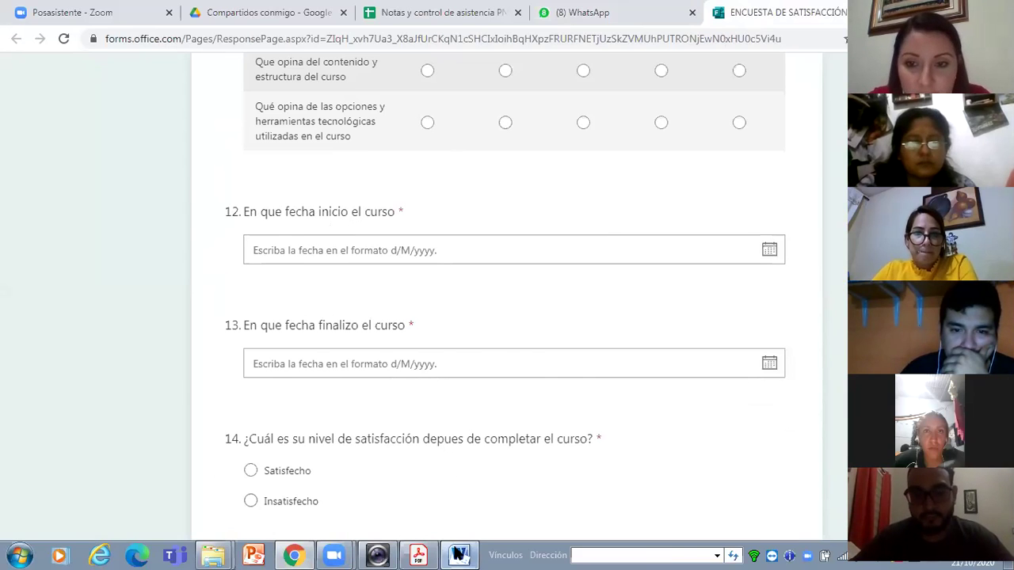
Step: Switch to the Word document and point out the course start date 22/09/2020 and end date 21/10/2020 by selecting each
{"action": "key", "text": "alt+Tab"}
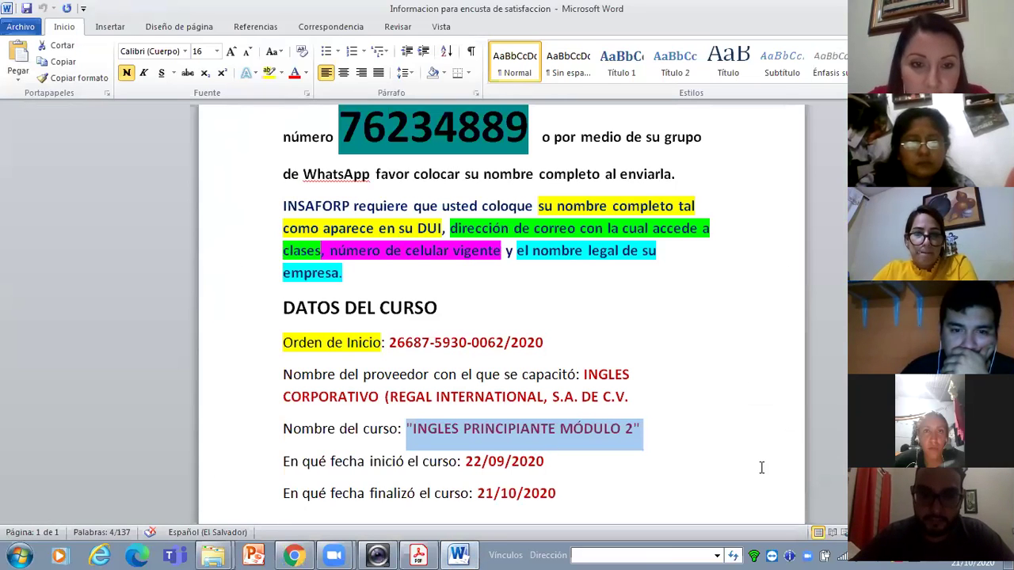
{"action": "key", "text": "alt+Tab"}
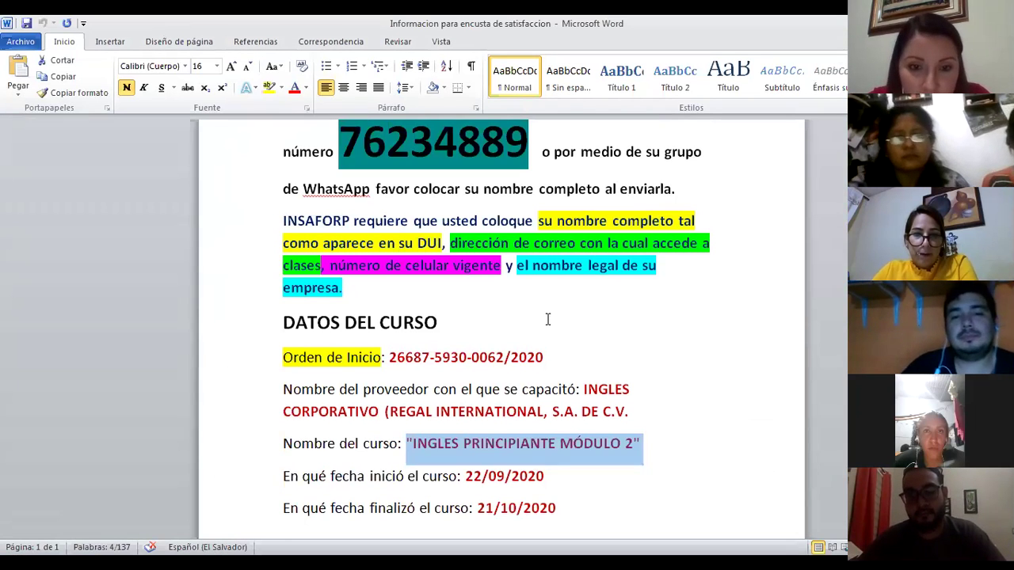
{"action": "scroll", "coordinate": [508, 398], "scroll_direction": "down", "scroll_amount": 1}
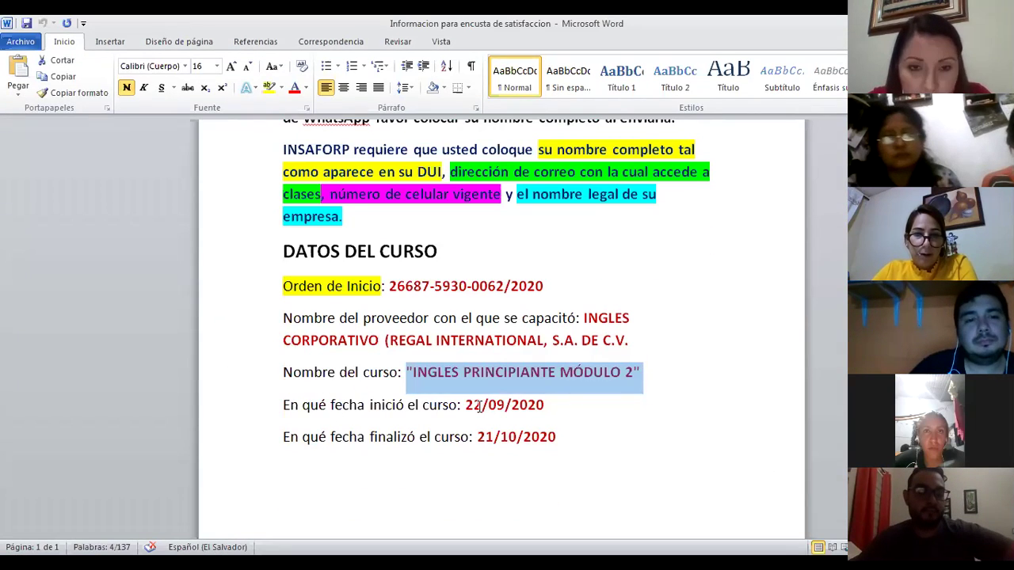
{"action": "left_click_drag", "start_coordinate": [465, 405], "coordinate": [555, 406]}
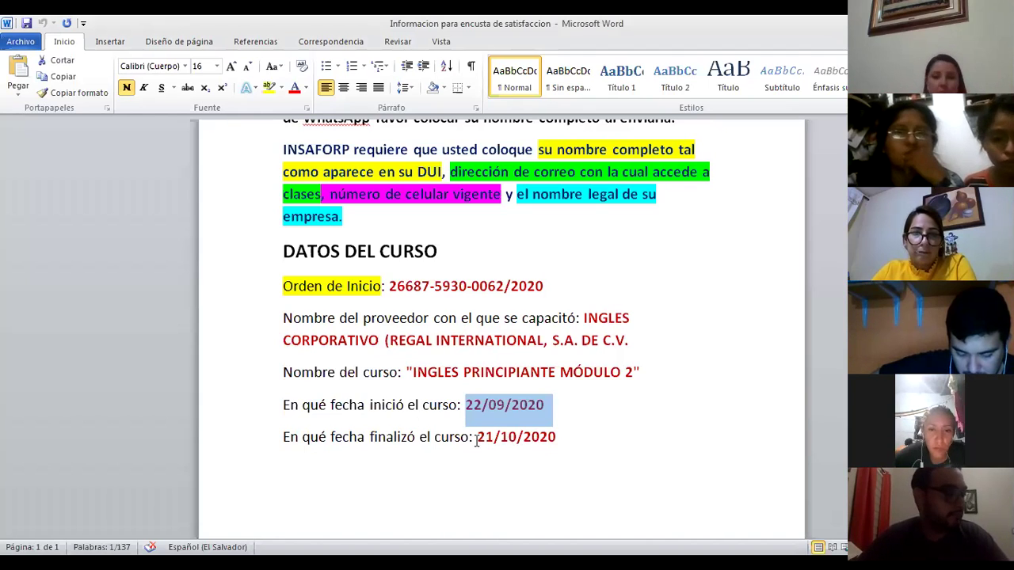
{"action": "left_click_drag", "start_coordinate": [479, 441], "coordinate": [564, 441]}
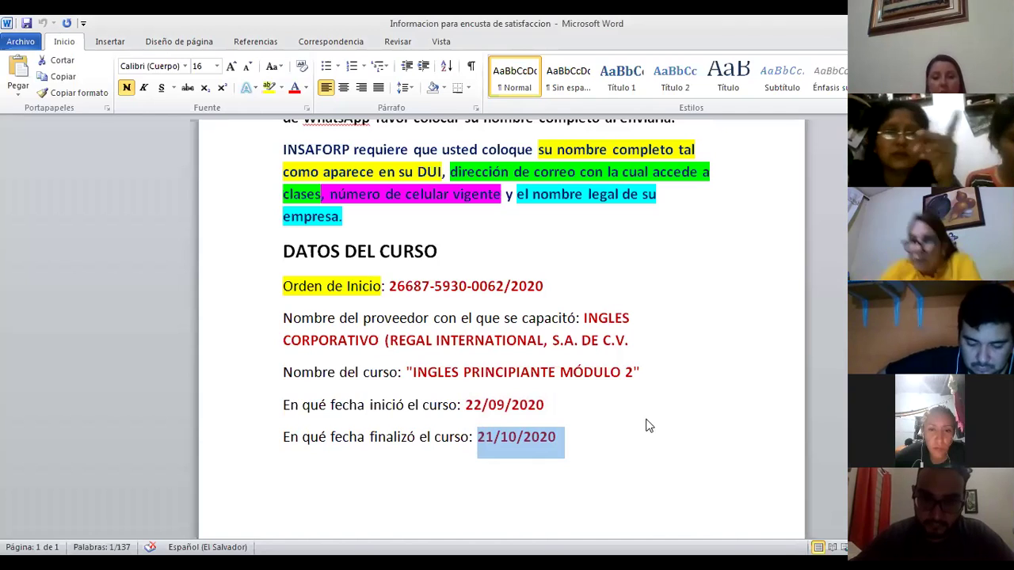
{"action": "mouse_move", "coordinate": [659, 412]}
{"action": "scroll", "coordinate": [661, 403], "scroll_direction": "up", "scroll_amount": 3}
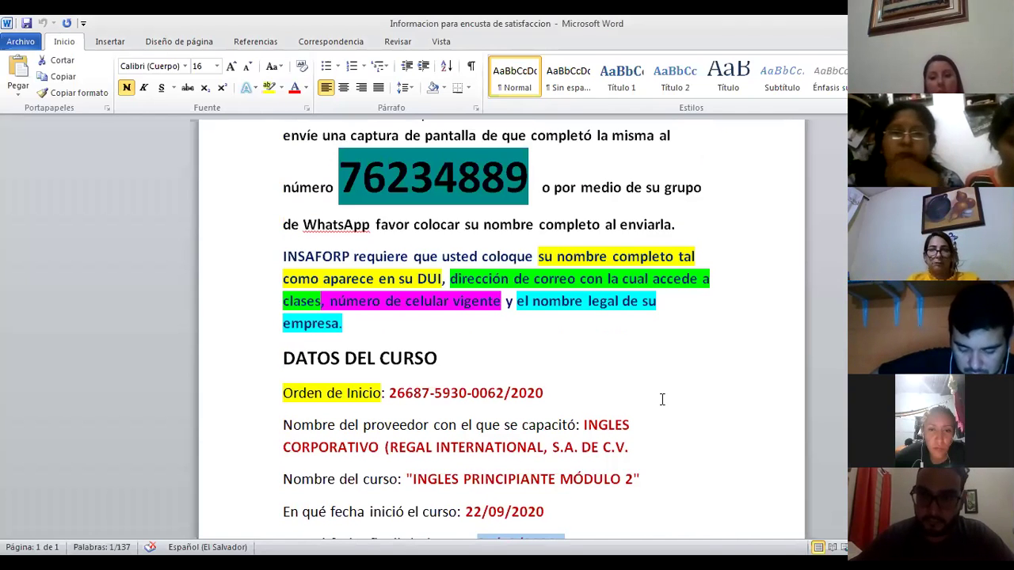
{"action": "scroll", "coordinate": [661, 399], "scroll_direction": "down", "scroll_amount": 2}
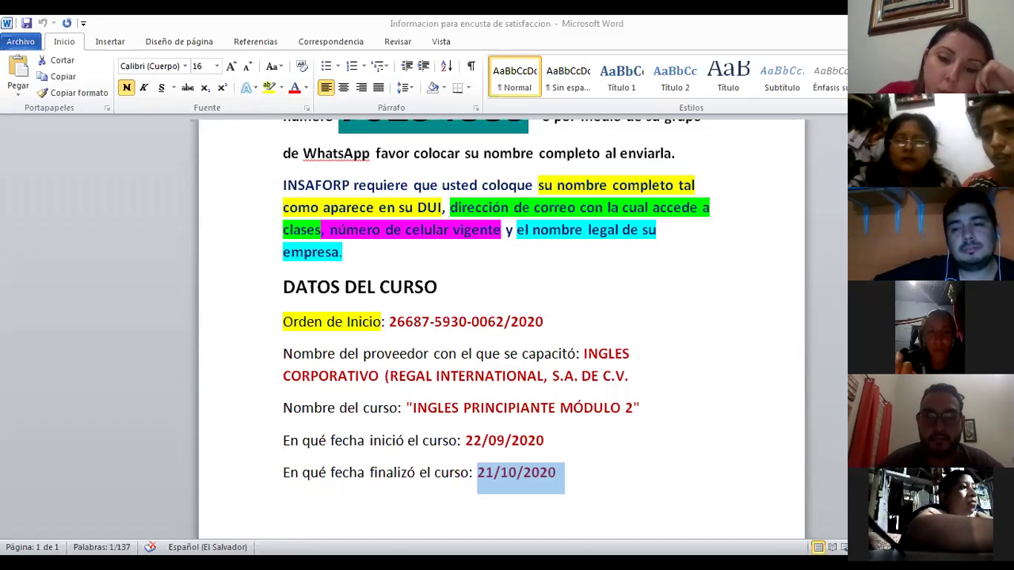
Step: Return to the satisfaction survey and pick 22 September 2020 as the course start date in question 12
{"action": "key", "text": "alt+Tab"}
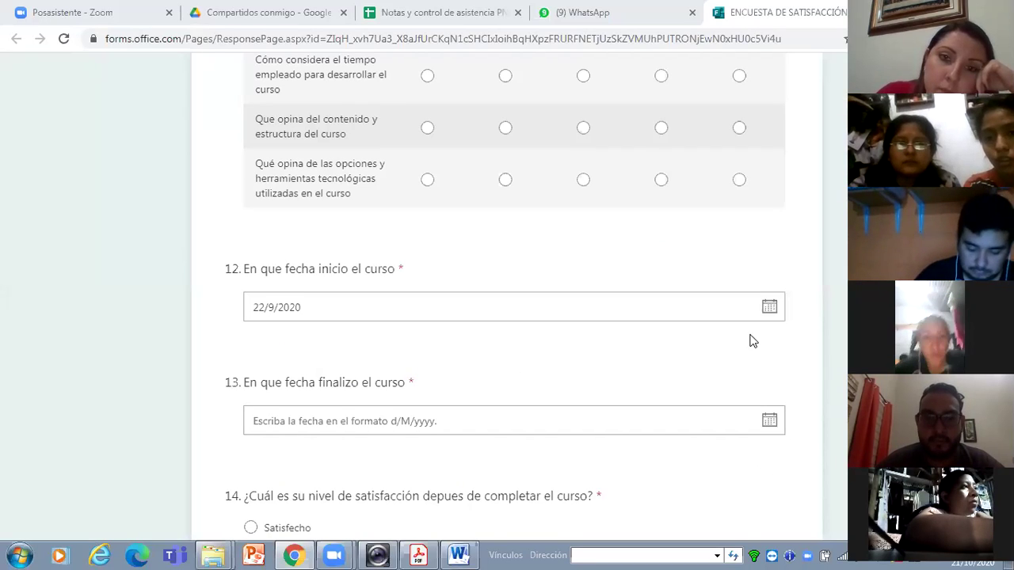
{"action": "left_click", "coordinate": [770, 309]}
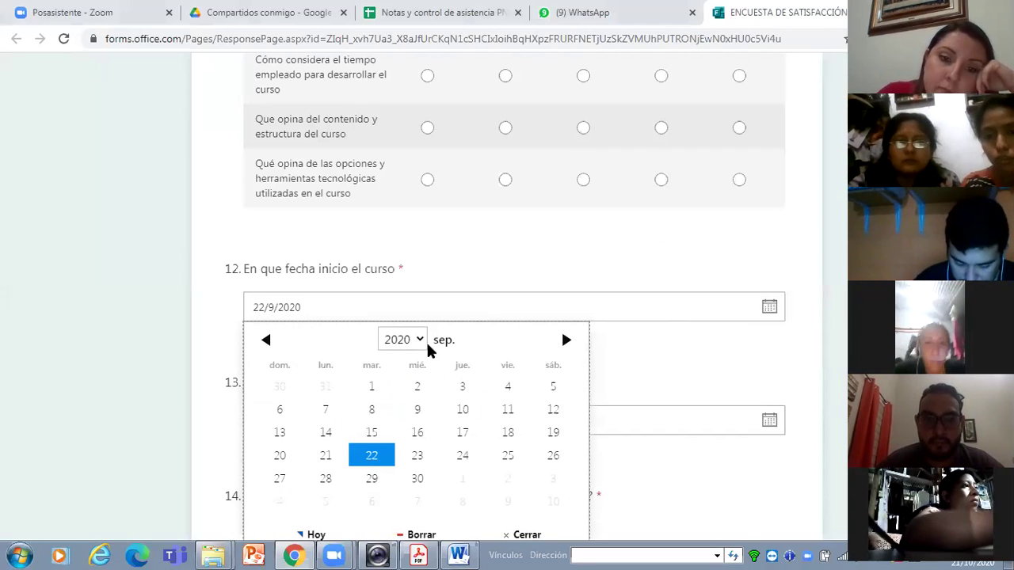
{"action": "left_click", "coordinate": [378, 463]}
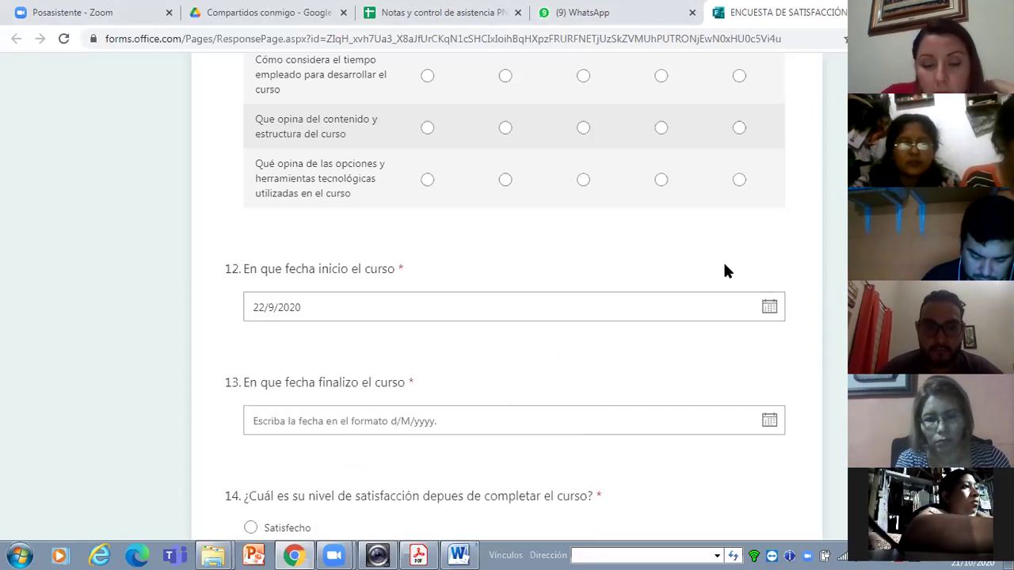
{"action": "left_click", "coordinate": [771, 308]}
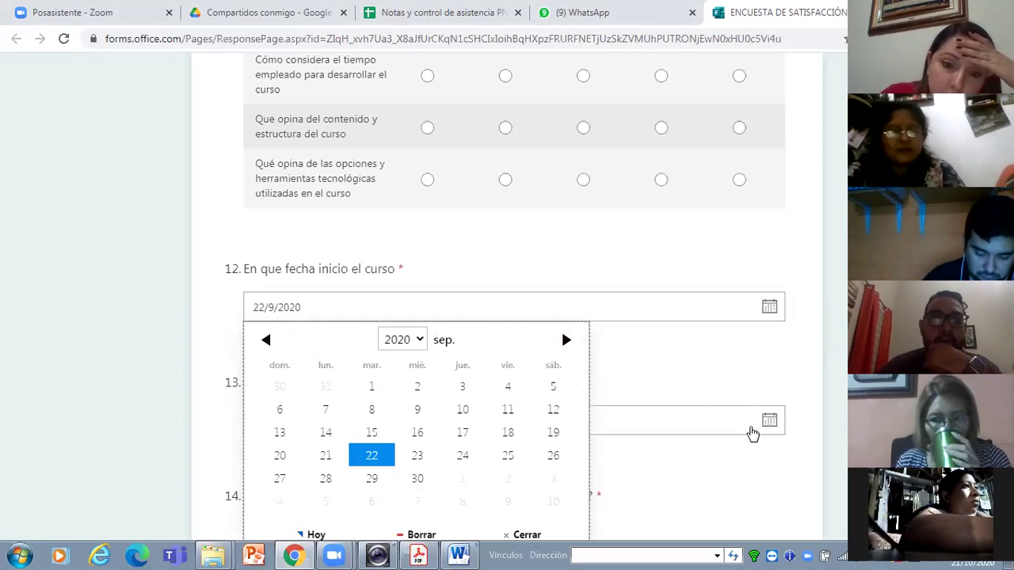
Step: Set the course end date in question 13 to 21/10/2020 and mark the satisfaction level as Satisfecho
{"action": "left_click", "coordinate": [776, 423]}
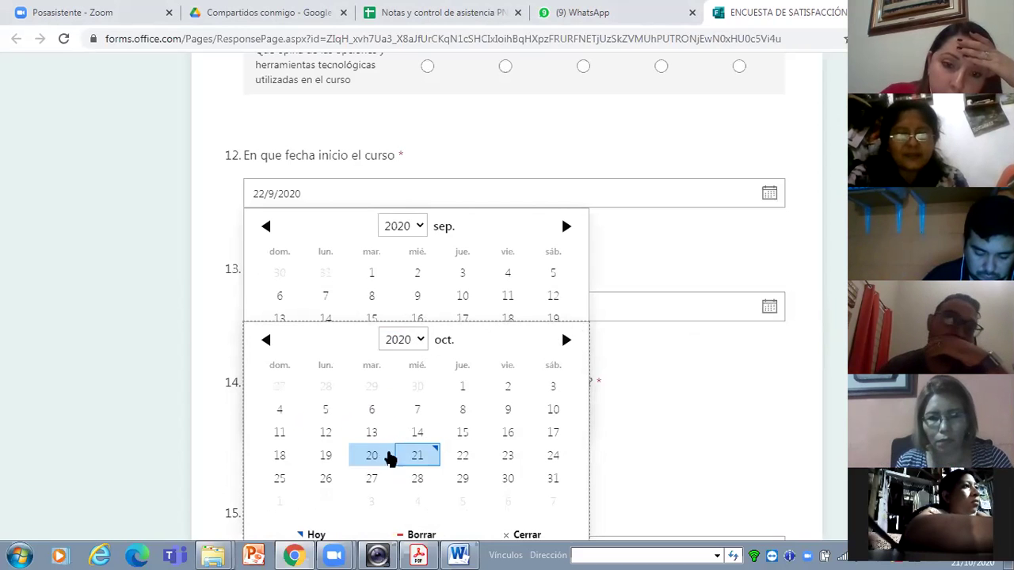
{"action": "left_click", "coordinate": [415, 454]}
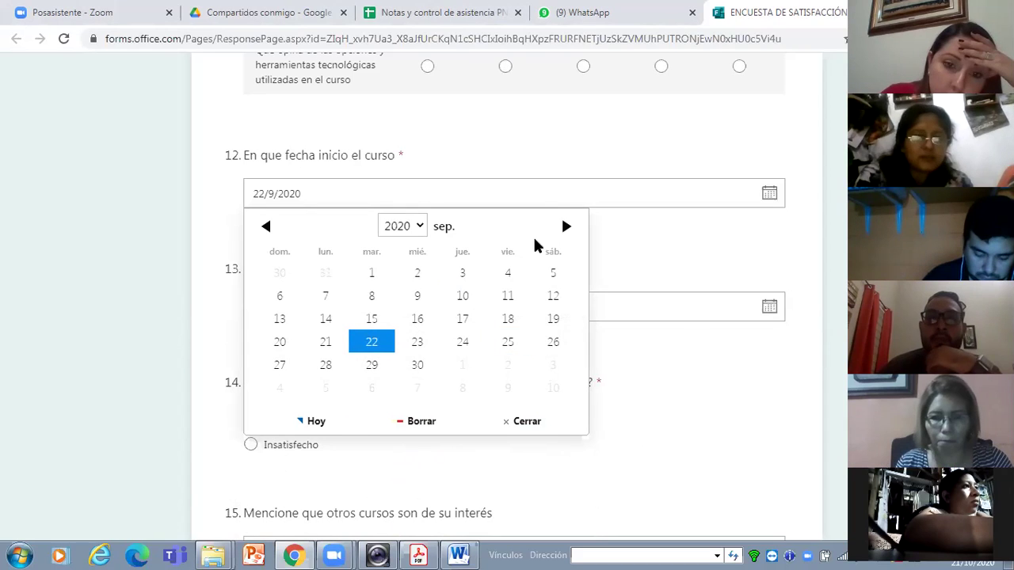
{"action": "left_click", "coordinate": [587, 343]}
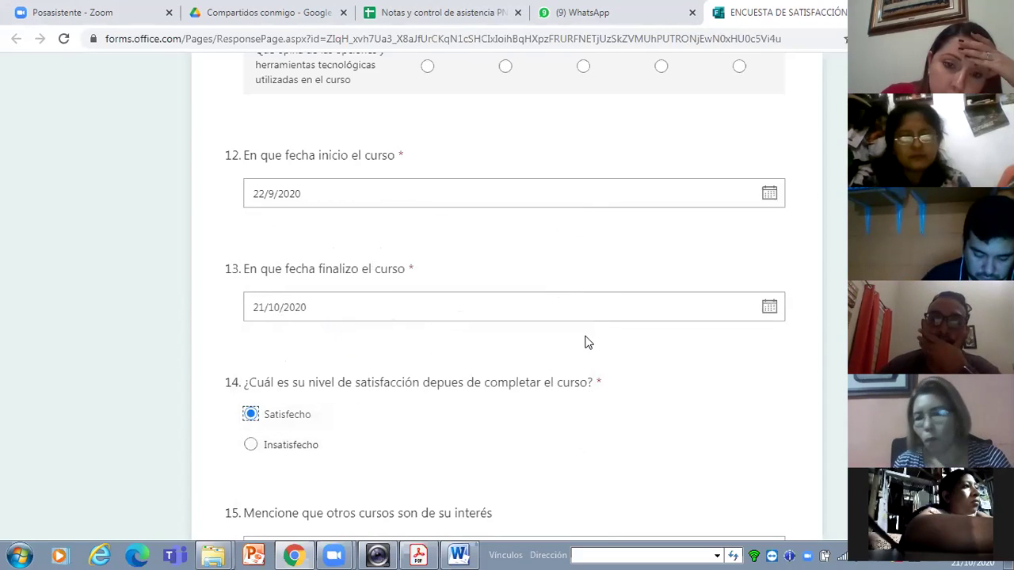
Step: Review the survey's closing questions on satisfaction, other courses and comments down to Enviar, and recheck the course ratings and dates
{"action": "scroll", "coordinate": [588, 373], "scroll_direction": "down", "scroll_amount": 3}
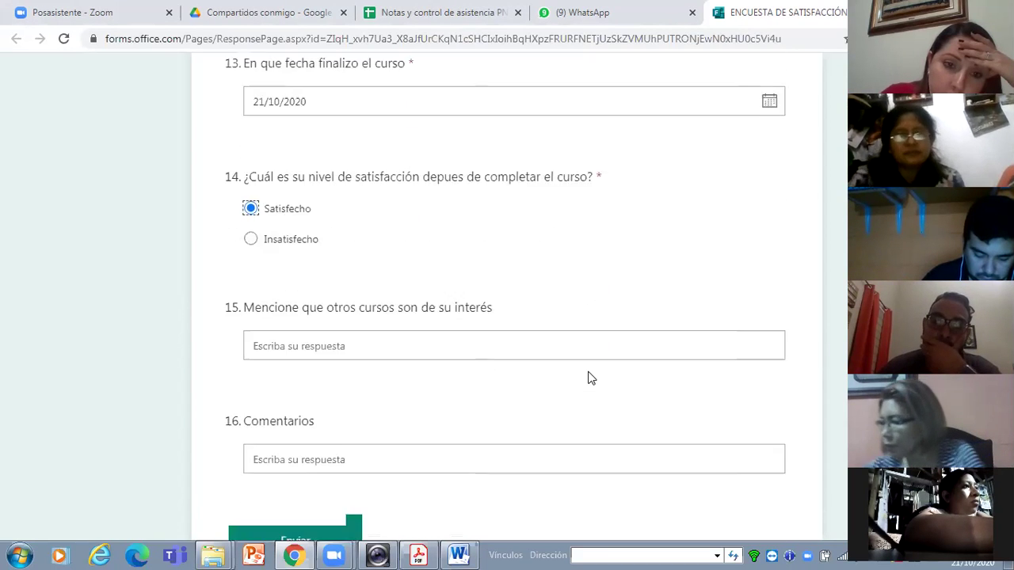
{"action": "scroll", "coordinate": [588, 375], "scroll_direction": "down", "scroll_amount": 1}
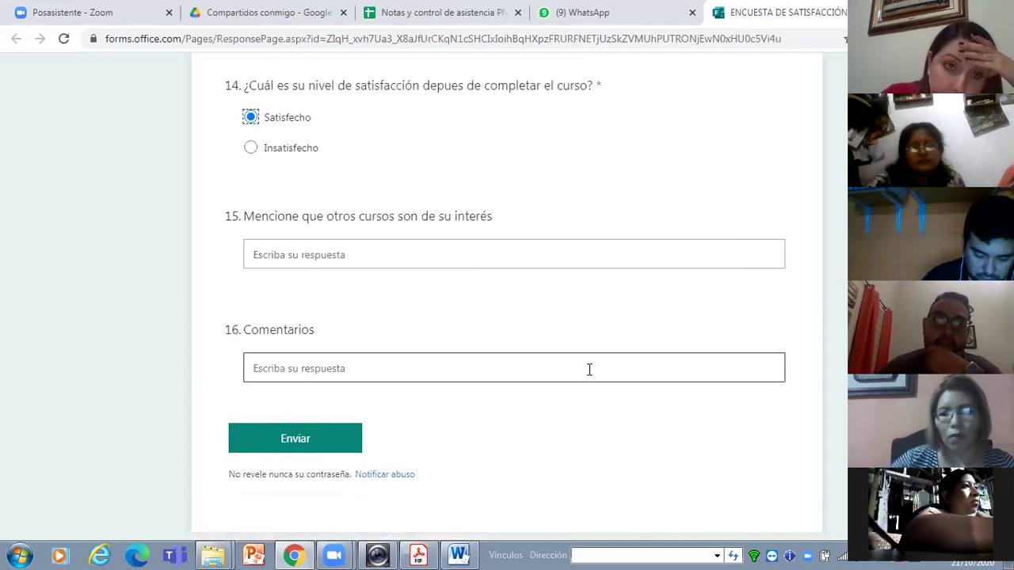
{"action": "scroll", "coordinate": [589, 370], "scroll_direction": "up", "scroll_amount": 1}
{"action": "scroll", "coordinate": [588, 375], "scroll_direction": "up", "scroll_amount": 5}
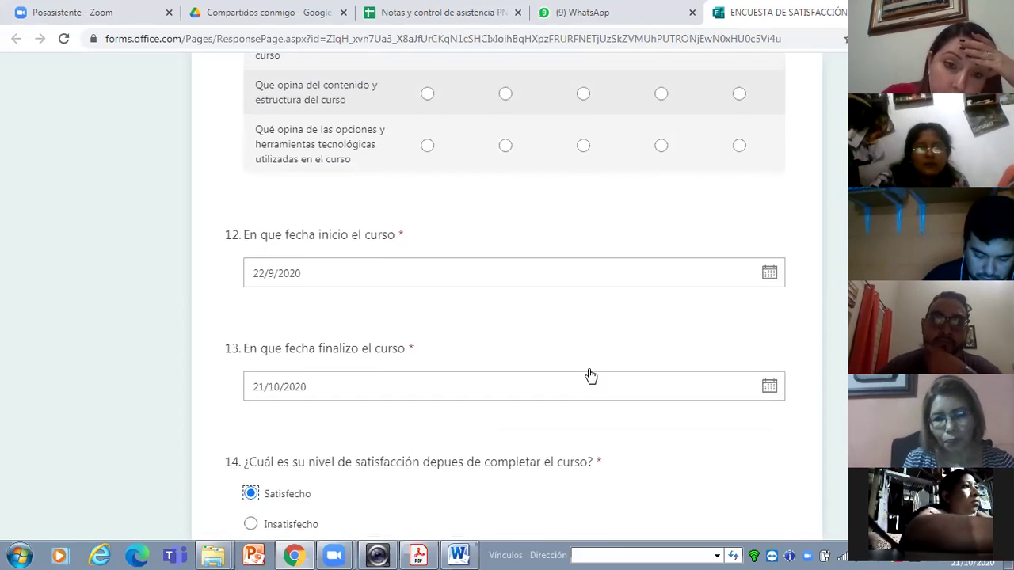
{"action": "scroll", "coordinate": [588, 376], "scroll_direction": "down", "scroll_amount": 7}
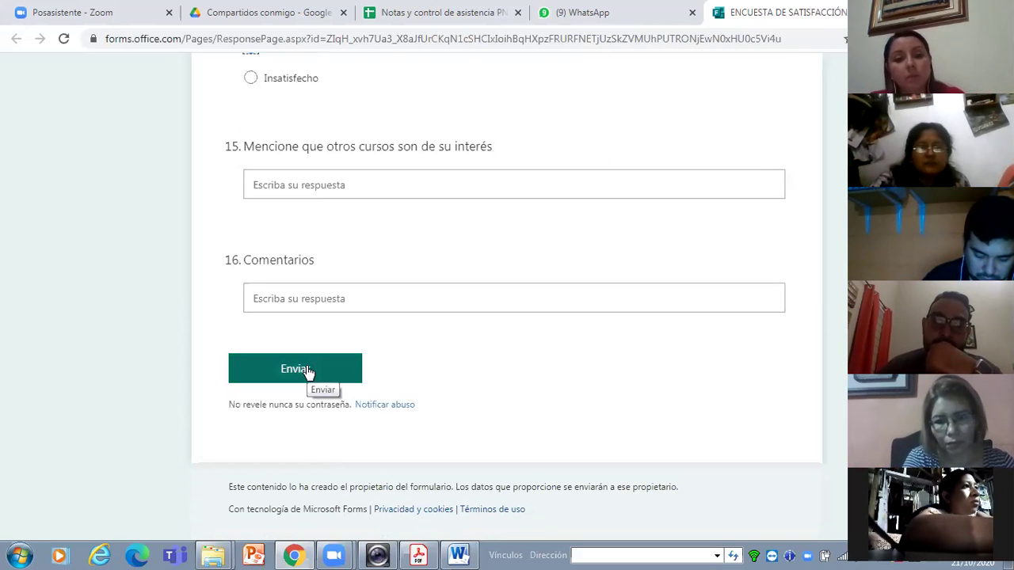
{"action": "scroll", "coordinate": [559, 363], "scroll_direction": "up", "scroll_amount": 3}
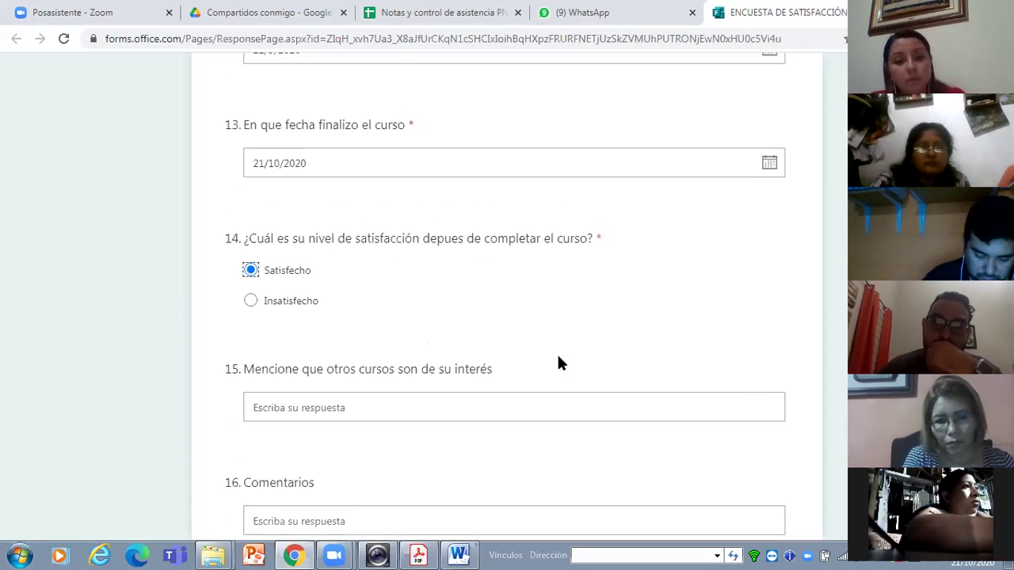
{"action": "scroll", "coordinate": [559, 363], "scroll_direction": "up", "scroll_amount": 3}
{"action": "scroll", "coordinate": [558, 363], "scroll_direction": "down", "scroll_amount": 4}
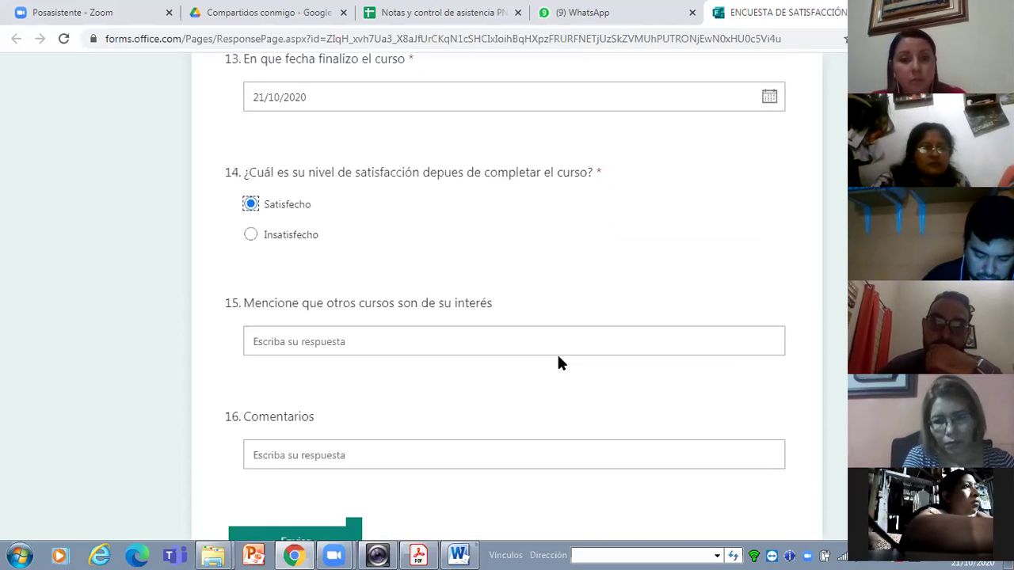
{"action": "scroll", "coordinate": [561, 360], "scroll_direction": "up", "scroll_amount": 5}
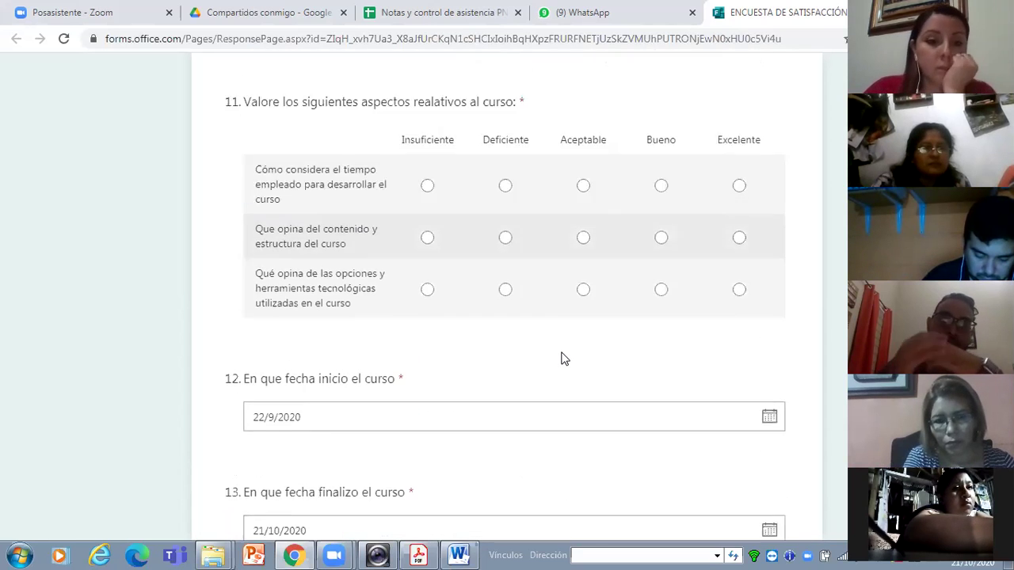
{"action": "scroll", "coordinate": [563, 359], "scroll_direction": "up", "scroll_amount": 5}
{"action": "scroll", "coordinate": [563, 359], "scroll_direction": "down", "scroll_amount": 3}
{"action": "scroll", "coordinate": [561, 359], "scroll_direction": "down", "scroll_amount": 3}
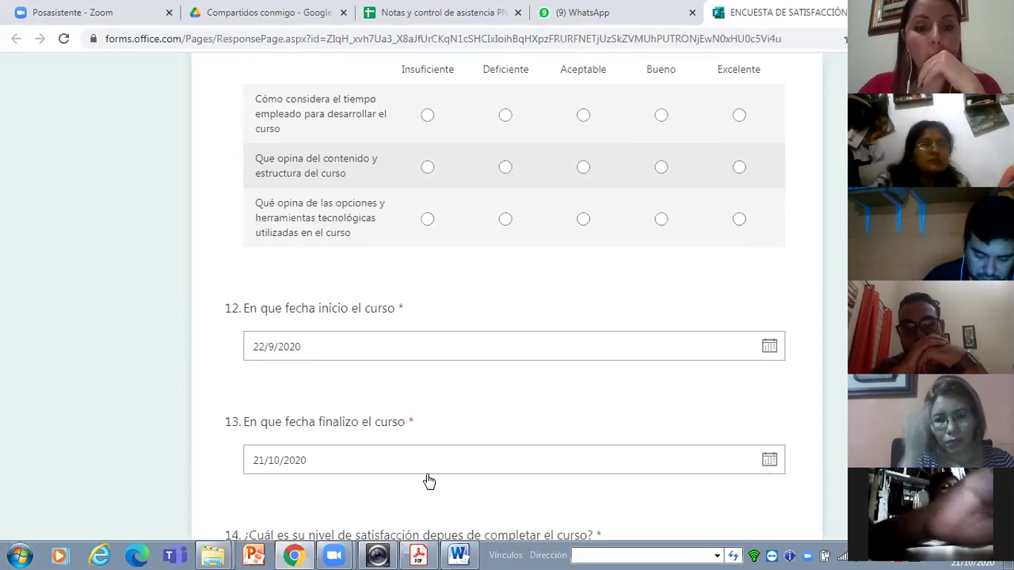
Step: Switch to the Word document and copy the highlighted phone number to which participants send their survey screenshot
{"action": "left_click", "coordinate": [458, 554]}
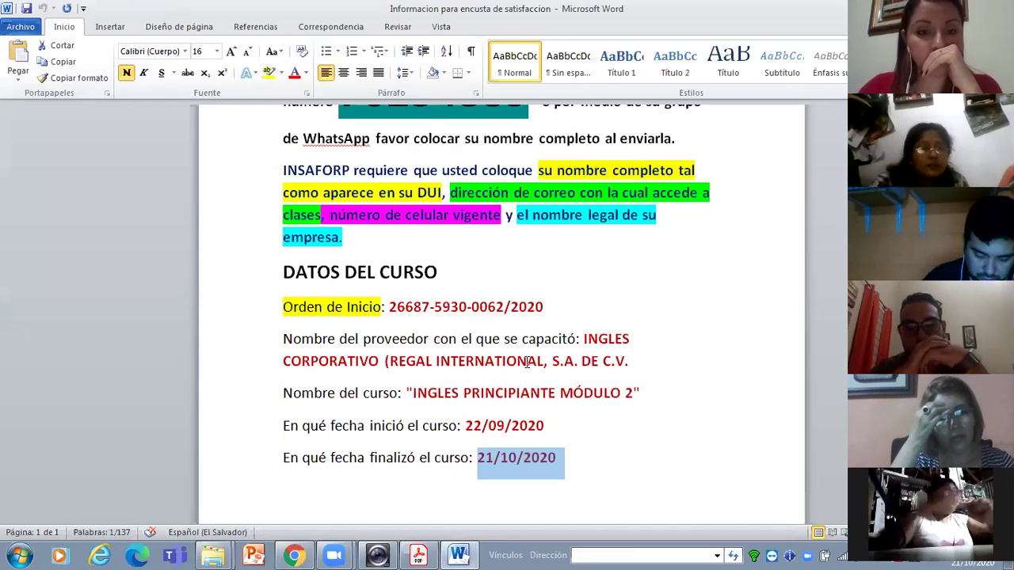
{"action": "scroll", "coordinate": [527, 362], "scroll_direction": "up", "scroll_amount": 5}
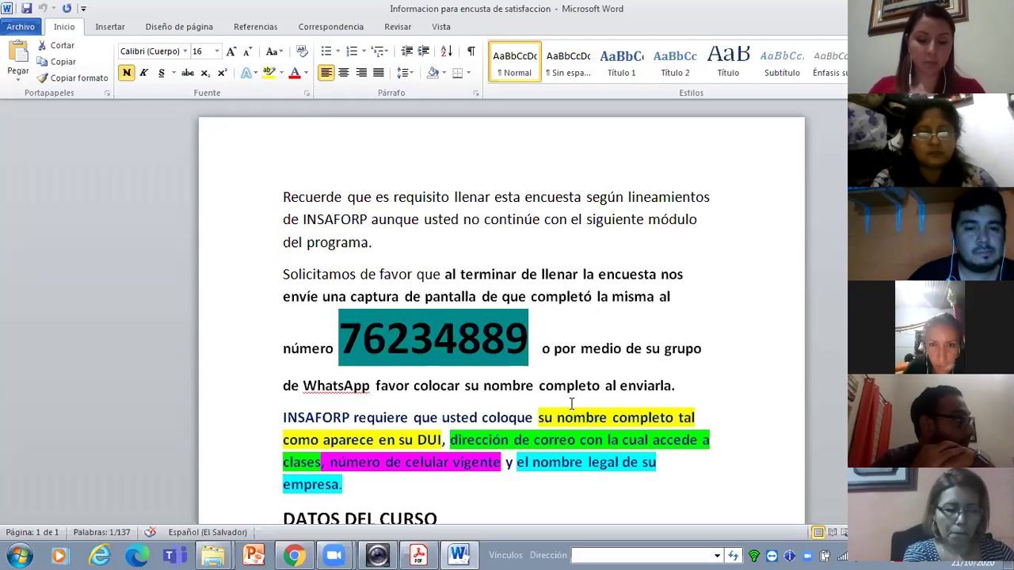
{"action": "scroll", "coordinate": [606, 402], "scroll_direction": "down", "scroll_amount": 1}
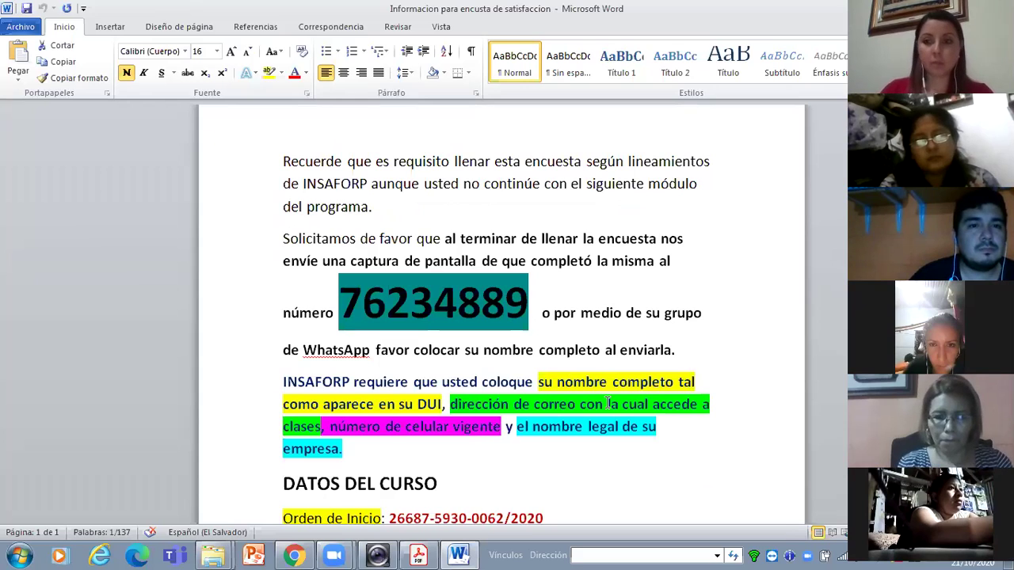
{"action": "left_click_drag", "start_coordinate": [347, 309], "coordinate": [527, 311]}
{"action": "key", "text": "ctrl+c"}
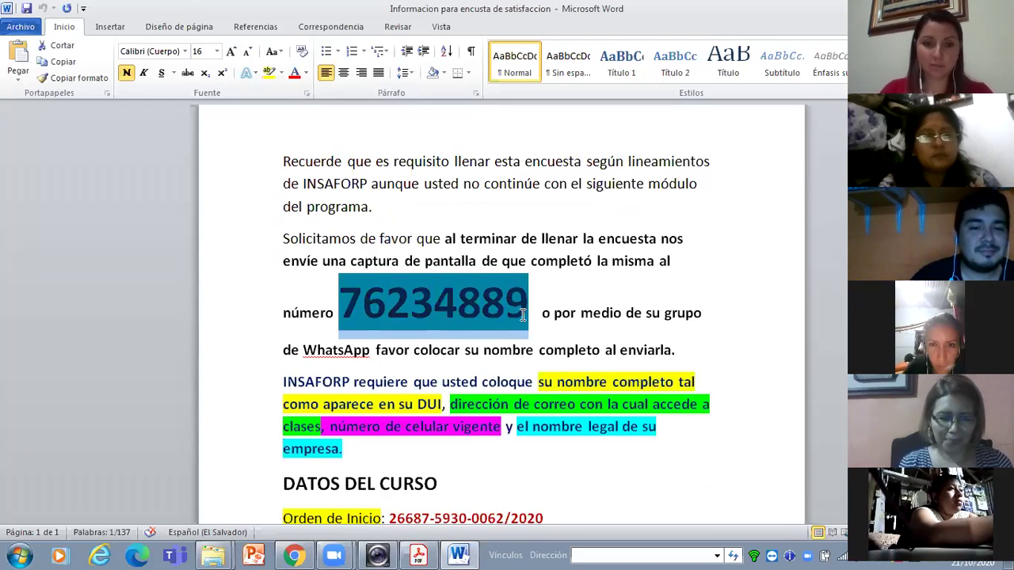
{"action": "right_click", "coordinate": [460, 306]}
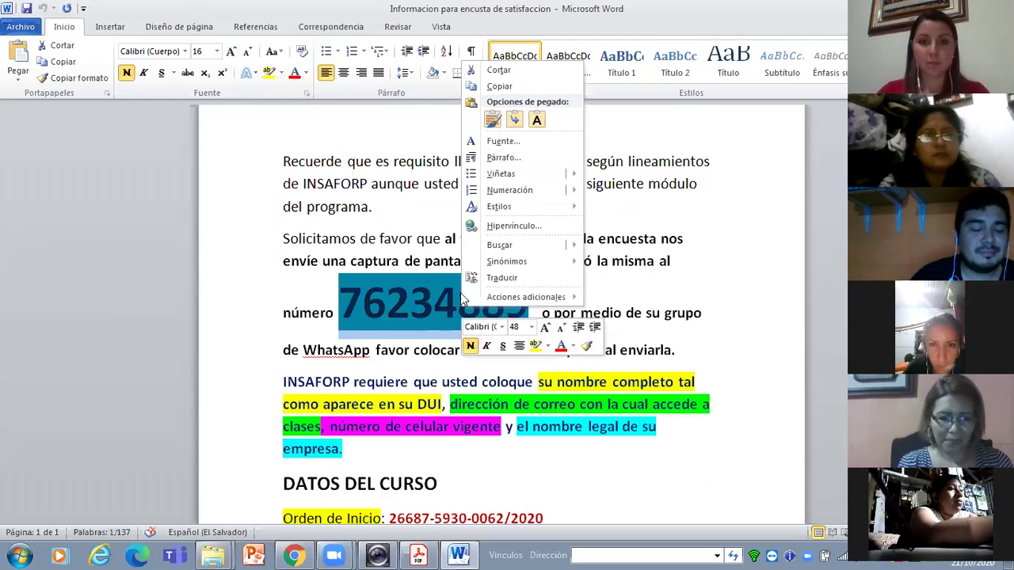
{"action": "left_click", "coordinate": [507, 87]}
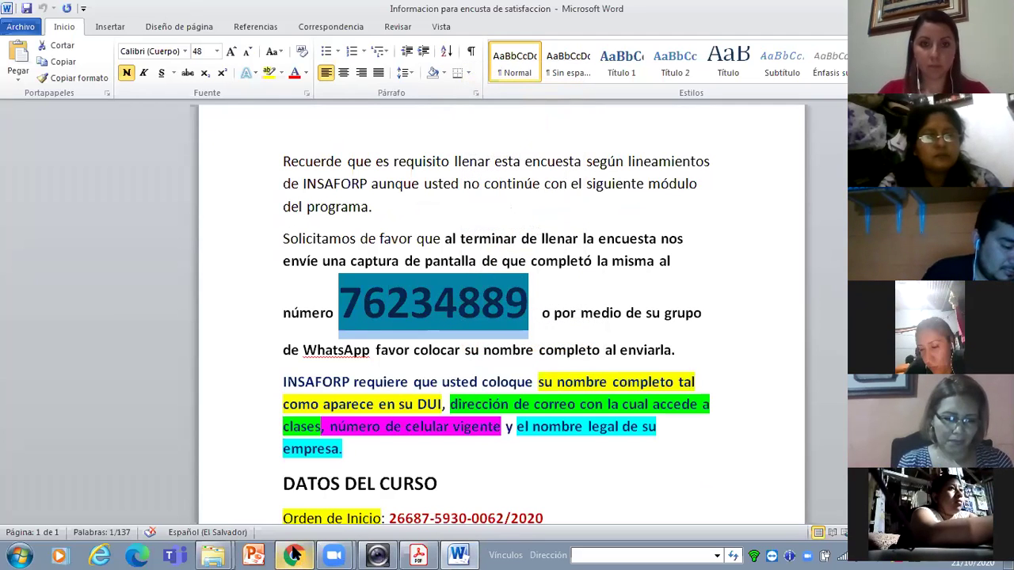
Step: Switch to WhatsApp in the browser, paste the copied phone number into the G7C-P2-09-2020 group chat and send it
{"action": "left_click", "coordinate": [294, 554]}
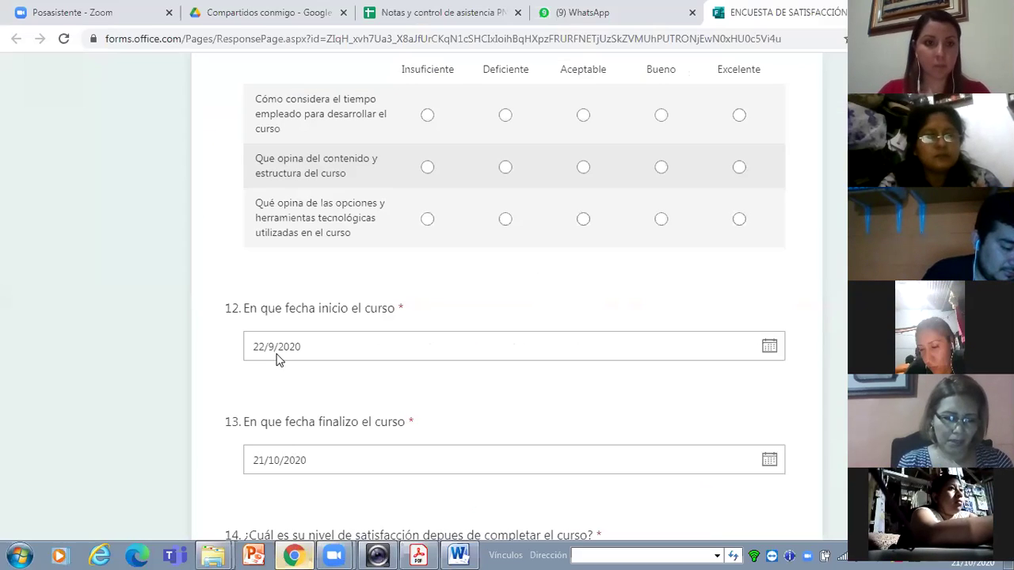
{"action": "left_click", "coordinate": [586, 13]}
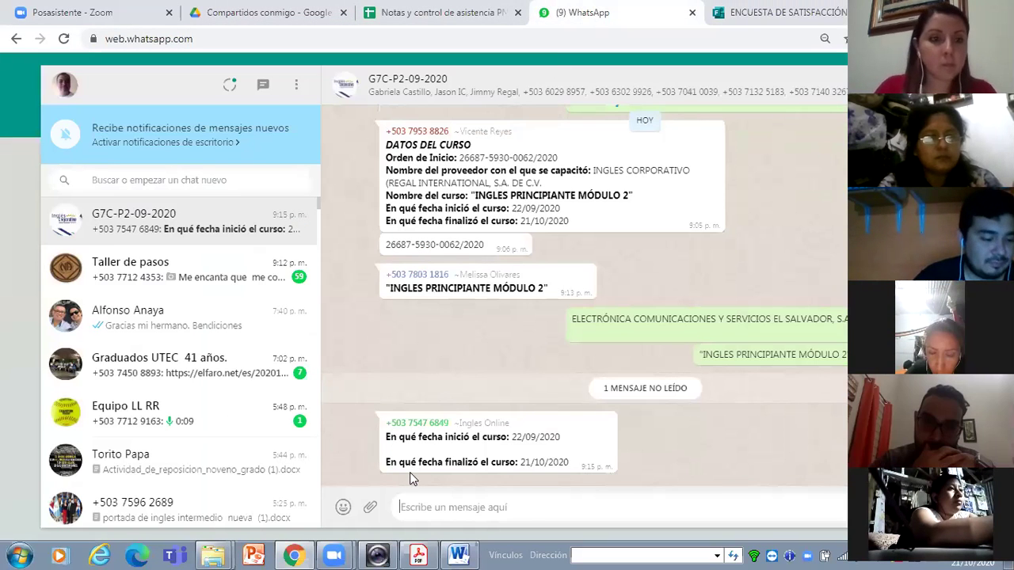
{"action": "right_click", "coordinate": [414, 507]}
{"action": "left_click", "coordinate": [480, 374]}
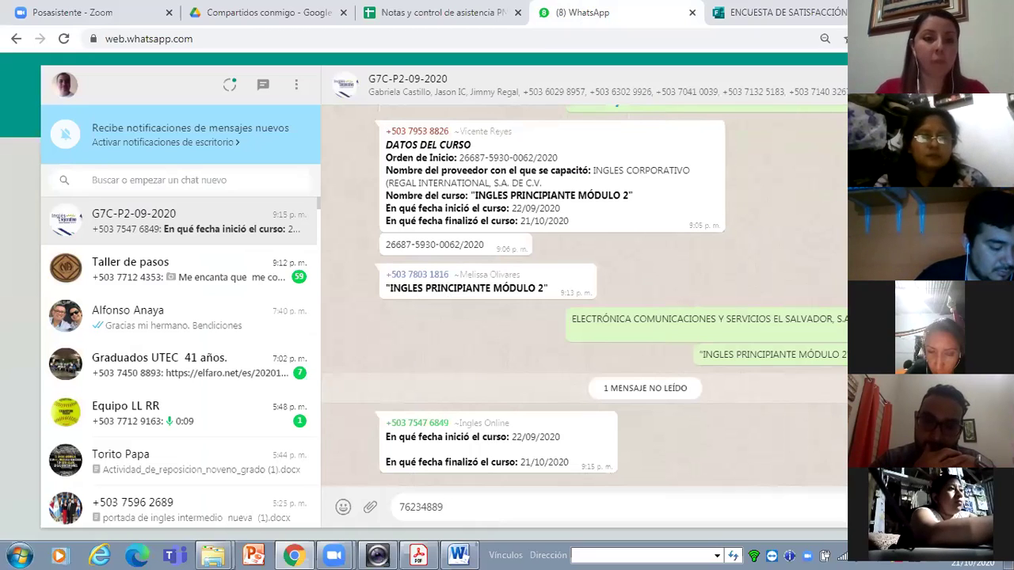
{"action": "key", "text": "Return"}
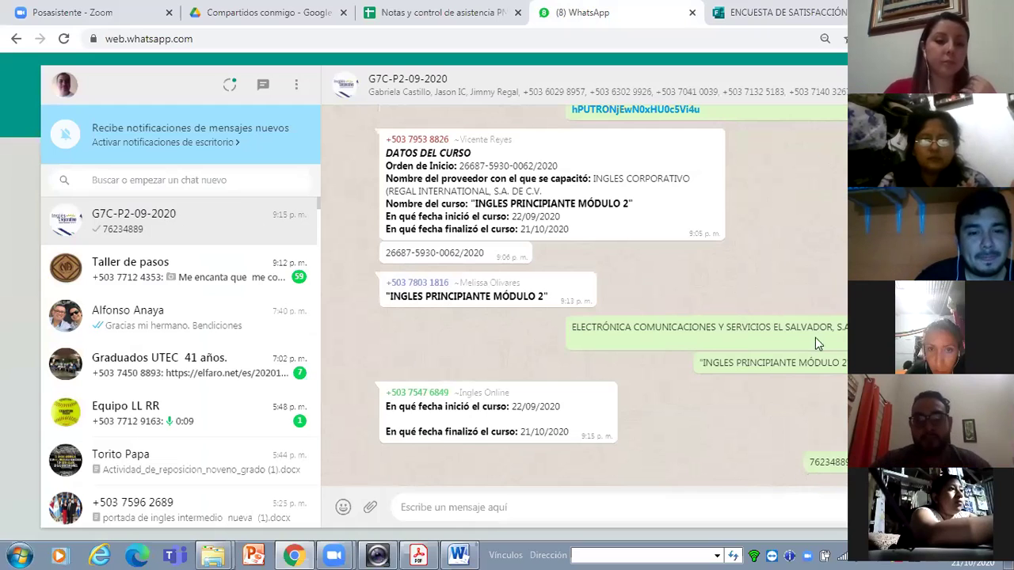